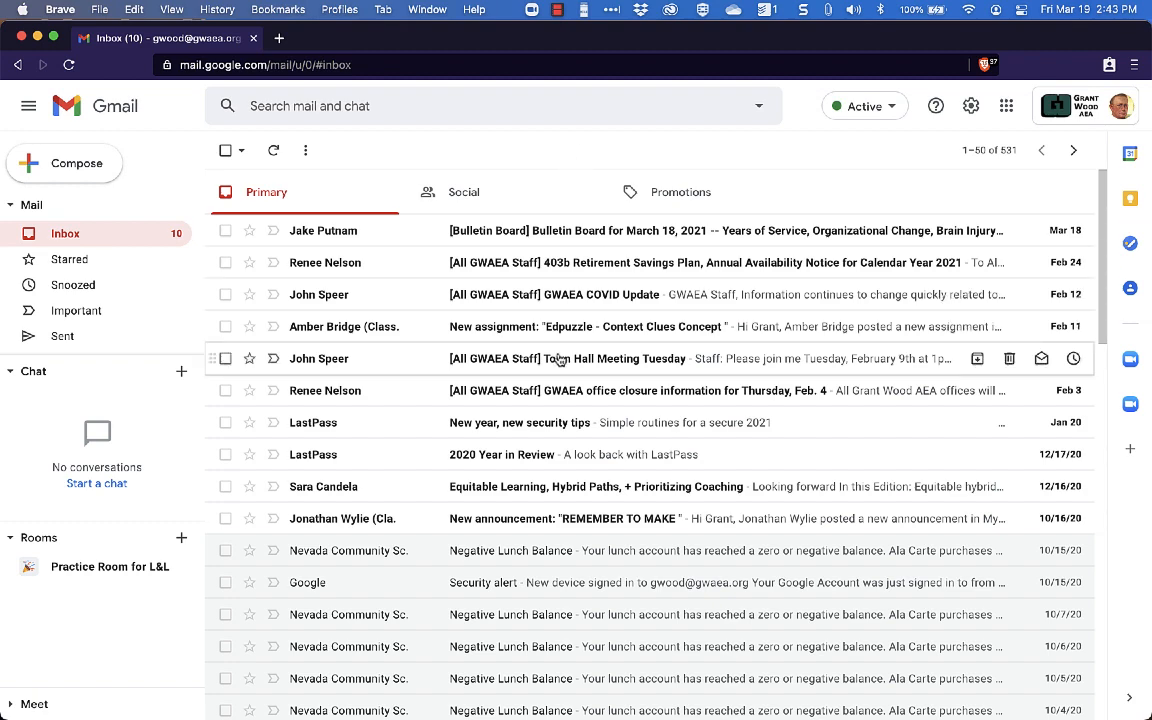
scroll(584, 489, "down", 4)
scroll(583, 495, "up", 5)
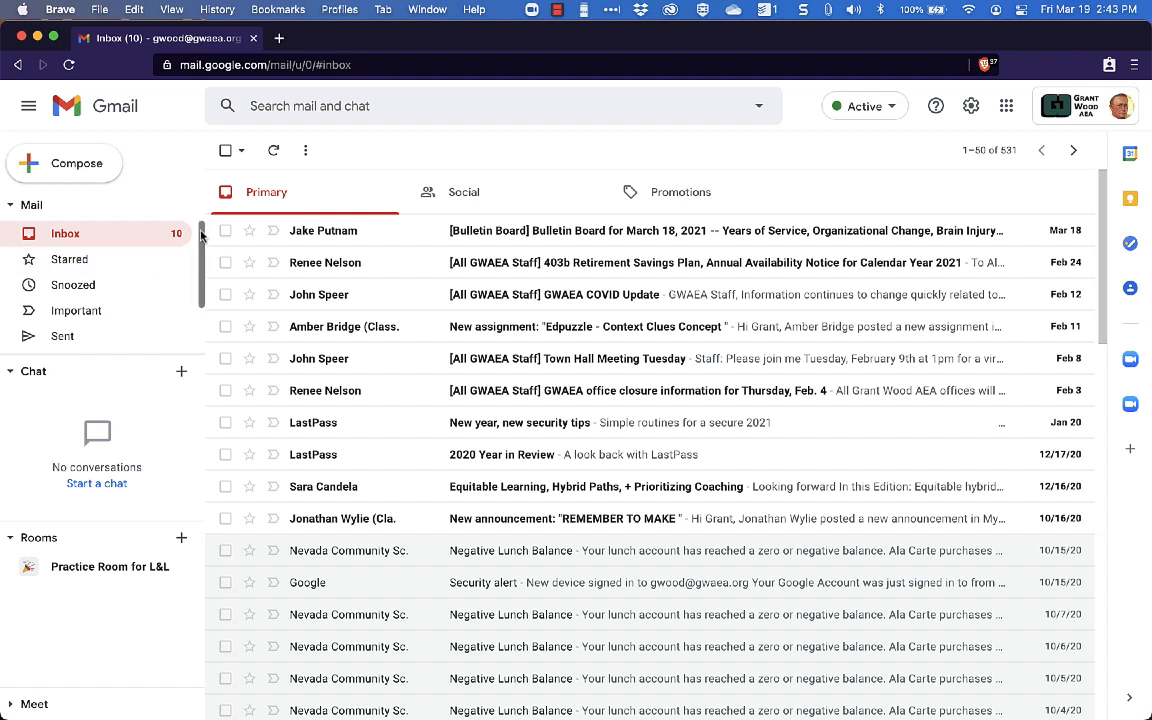
left_click_drag(201, 234, 204, 292)
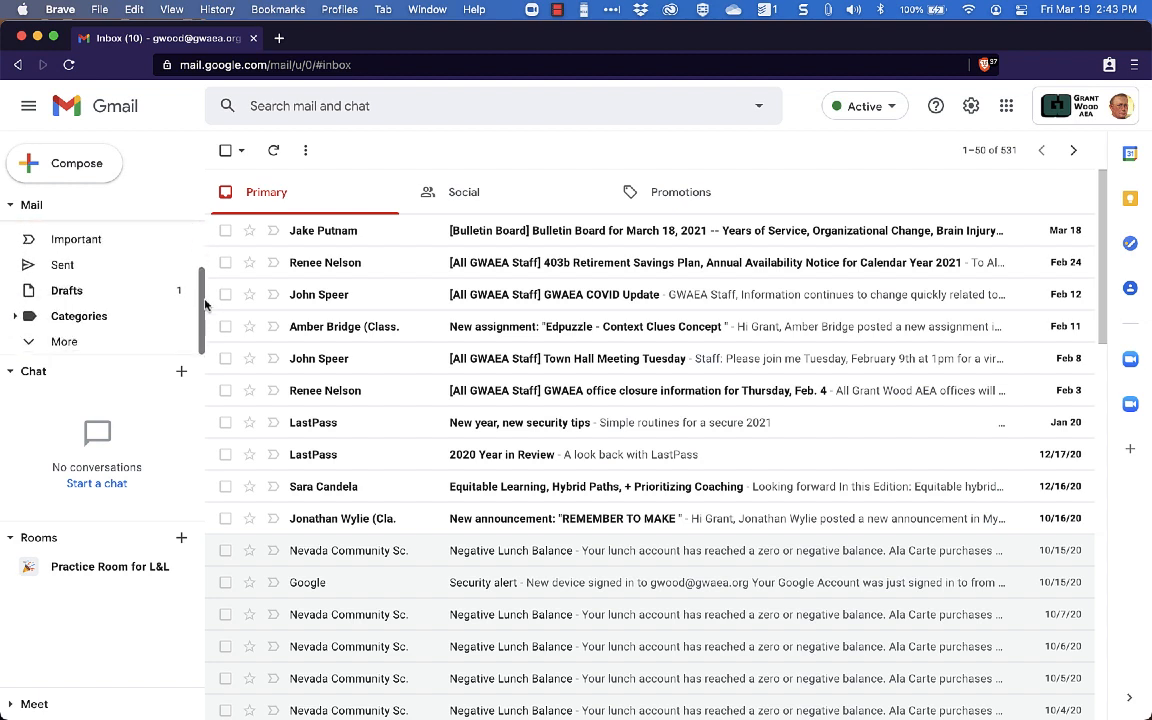
left_click(72, 343)
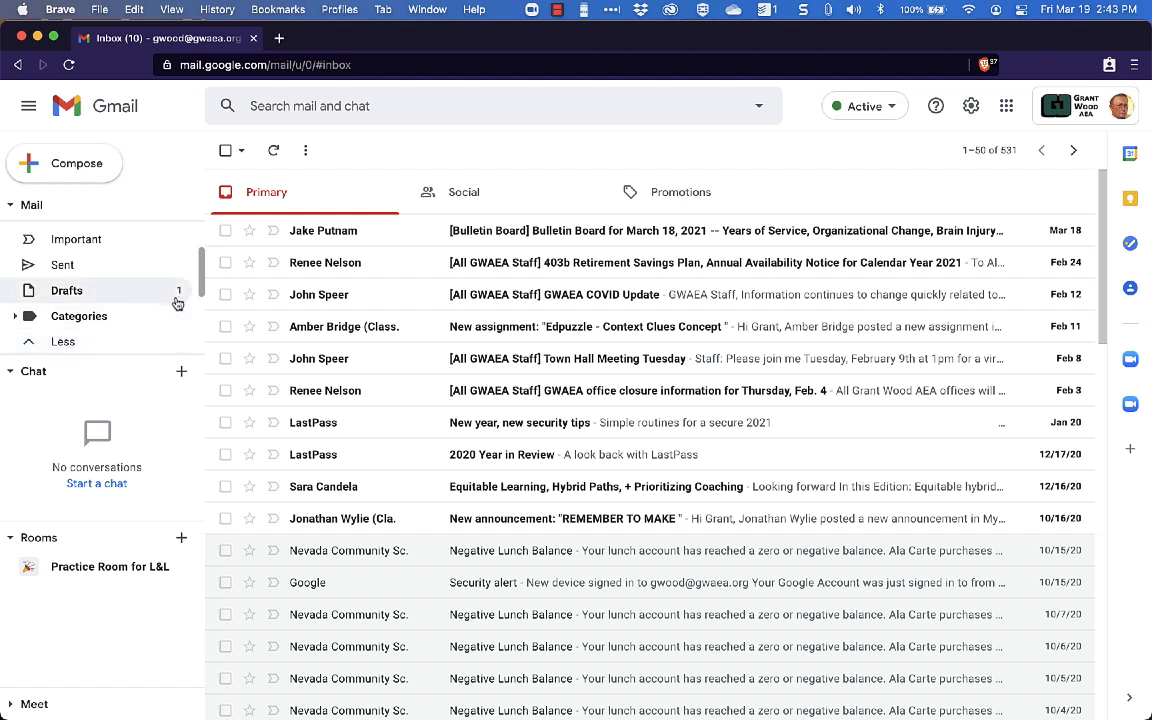
left_click_drag(201, 272, 196, 333)
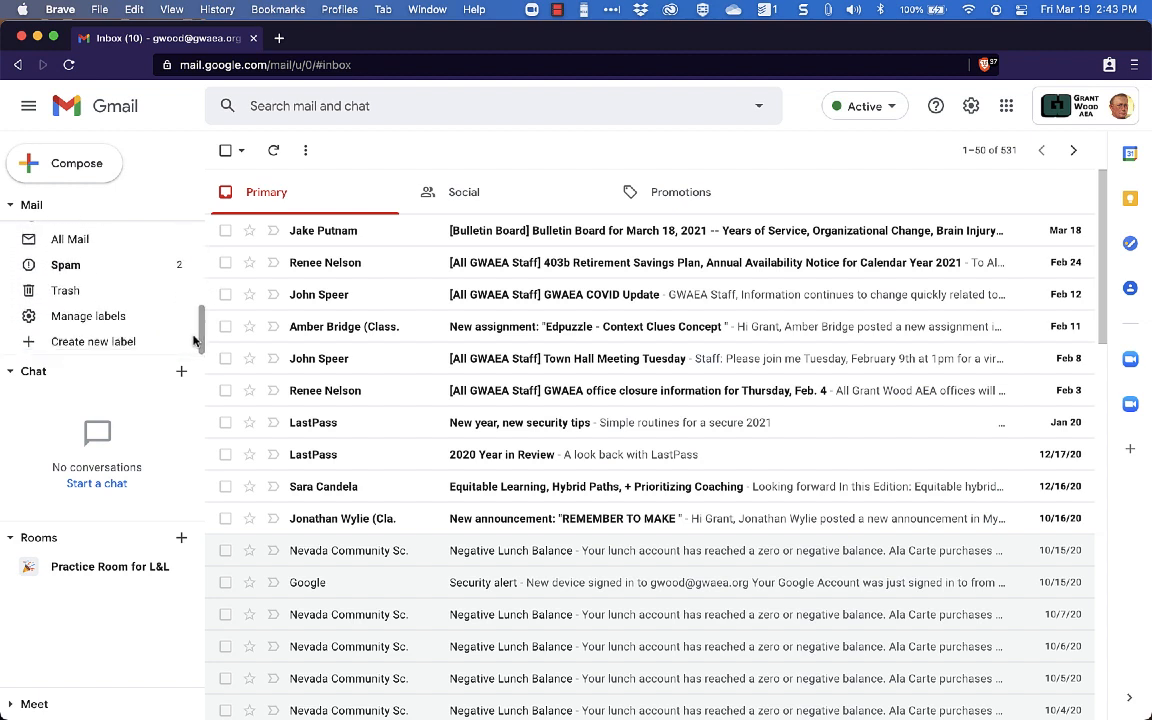
left_click(106, 343)
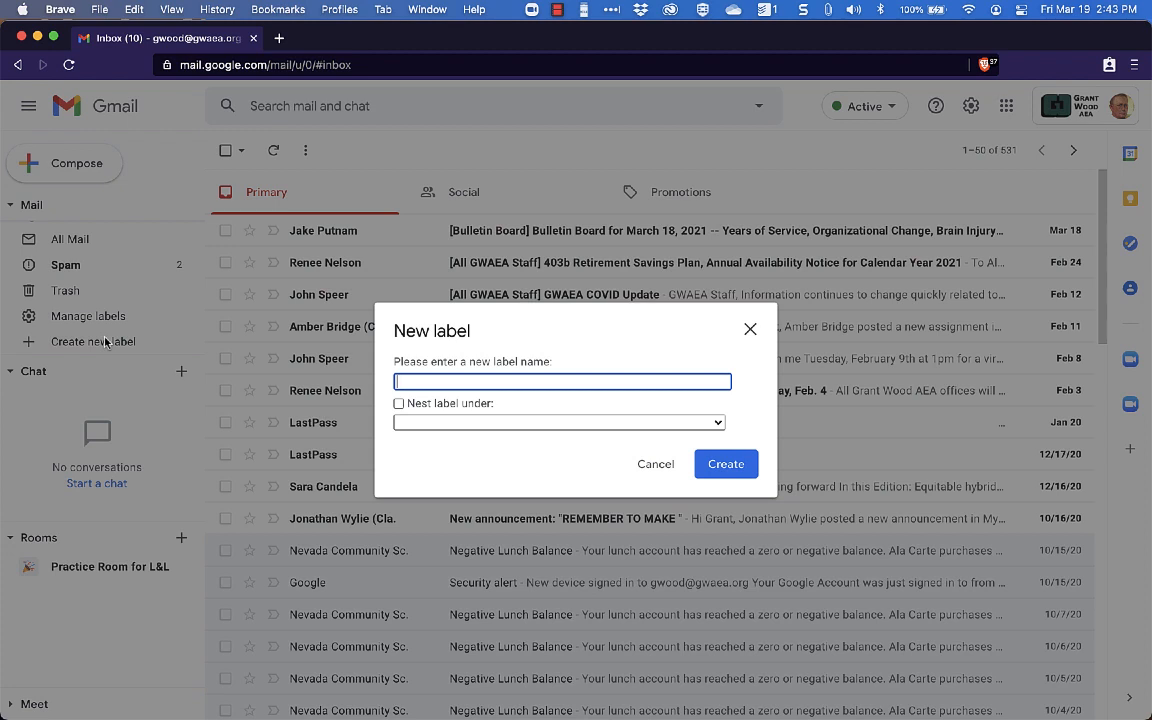
type("@Action")
left_click(714, 464)
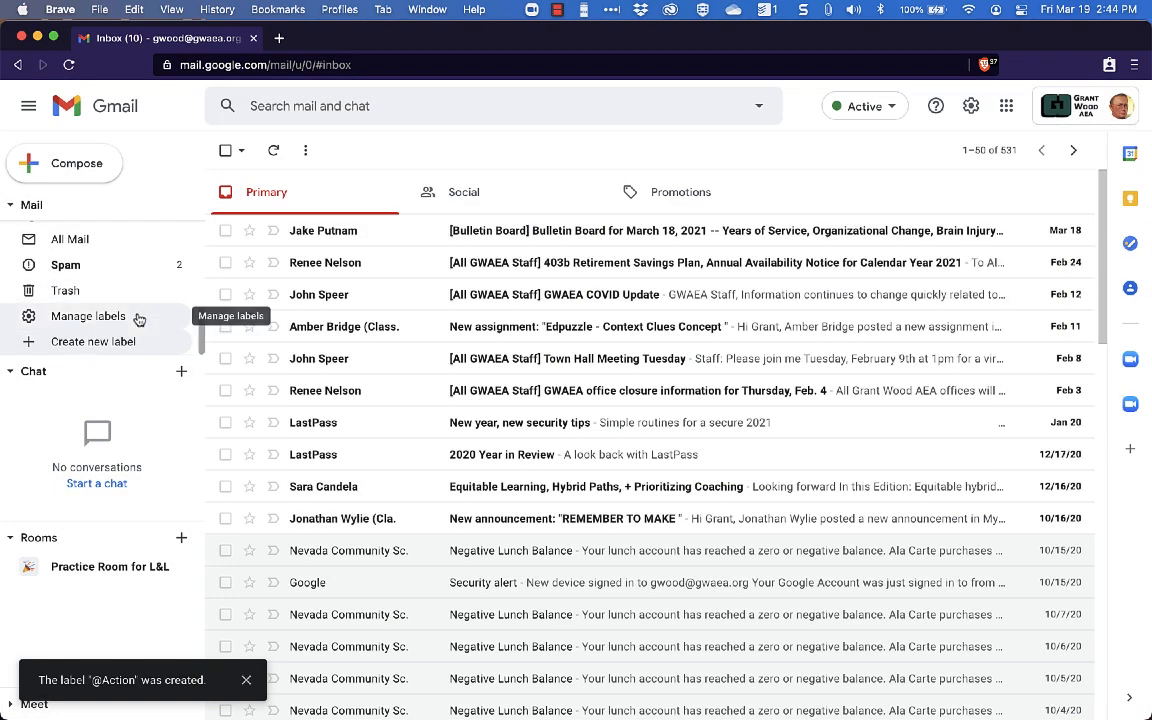
scroll(139, 319, "up", 4)
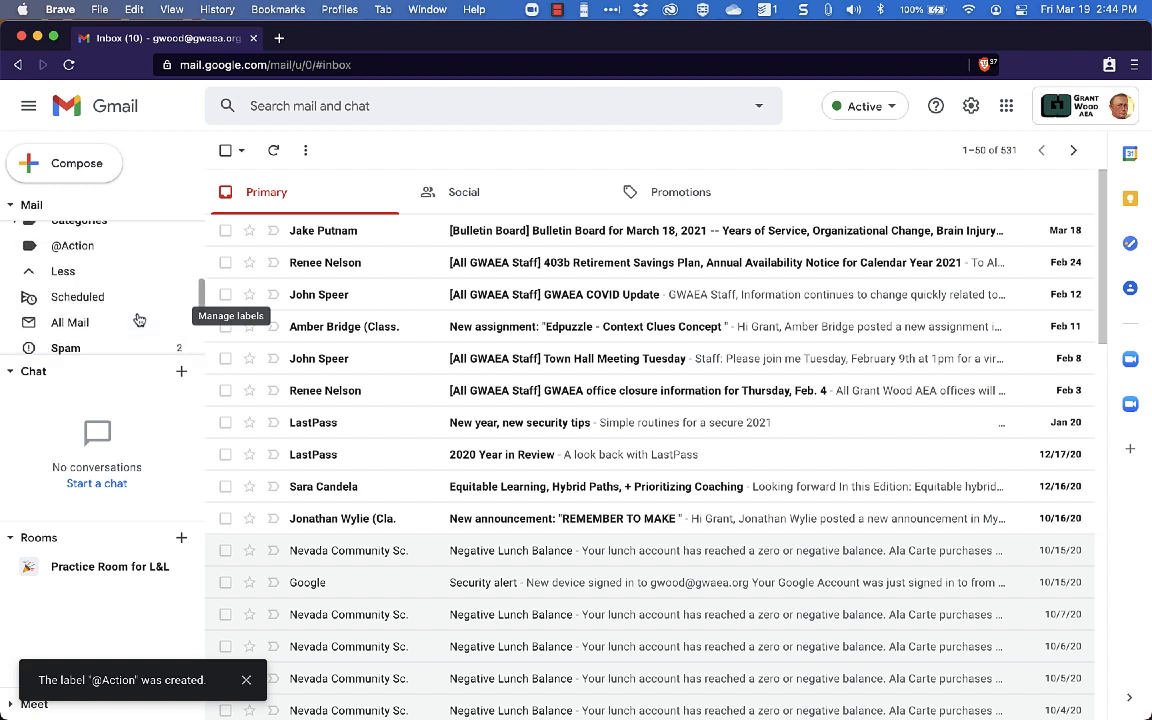
scroll(139, 319, "up", 3)
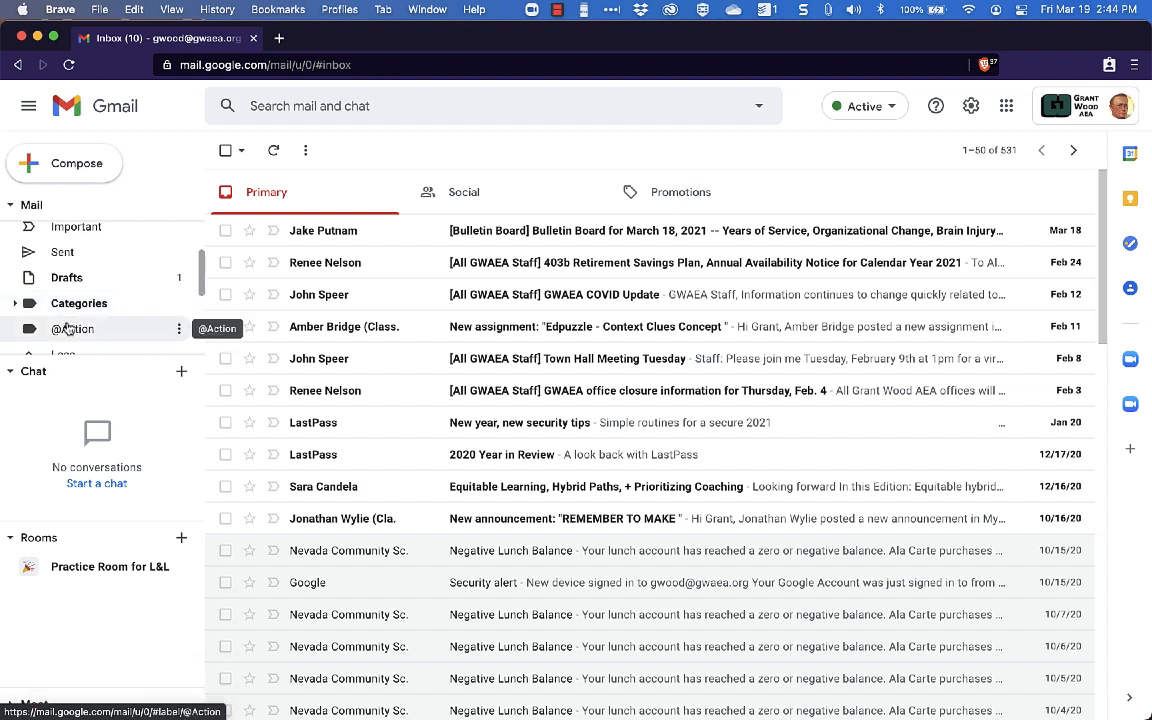
left_click(177, 333)
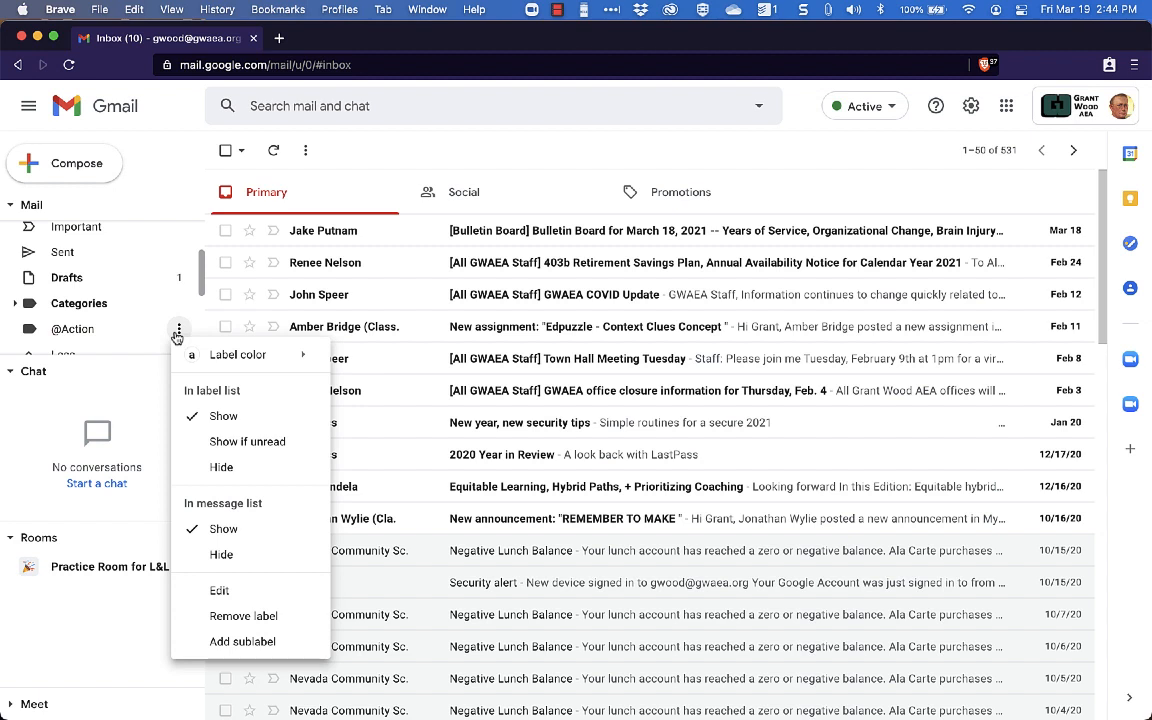
mouse_move(232, 364)
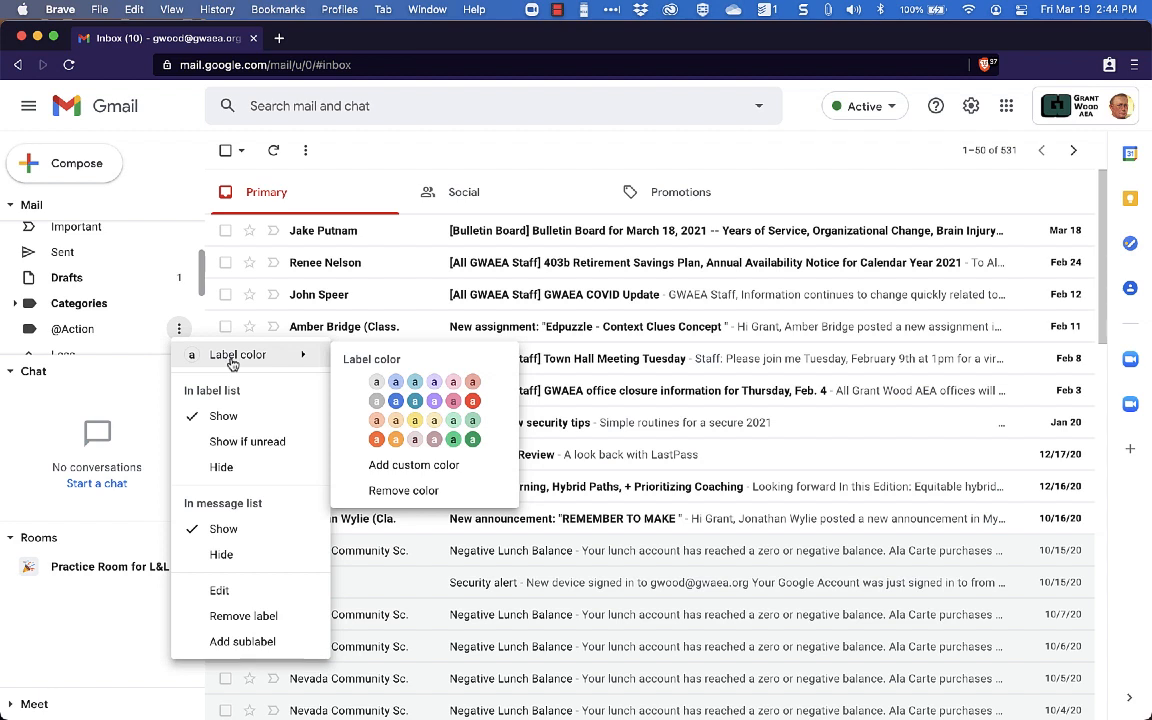
left_click(454, 441)
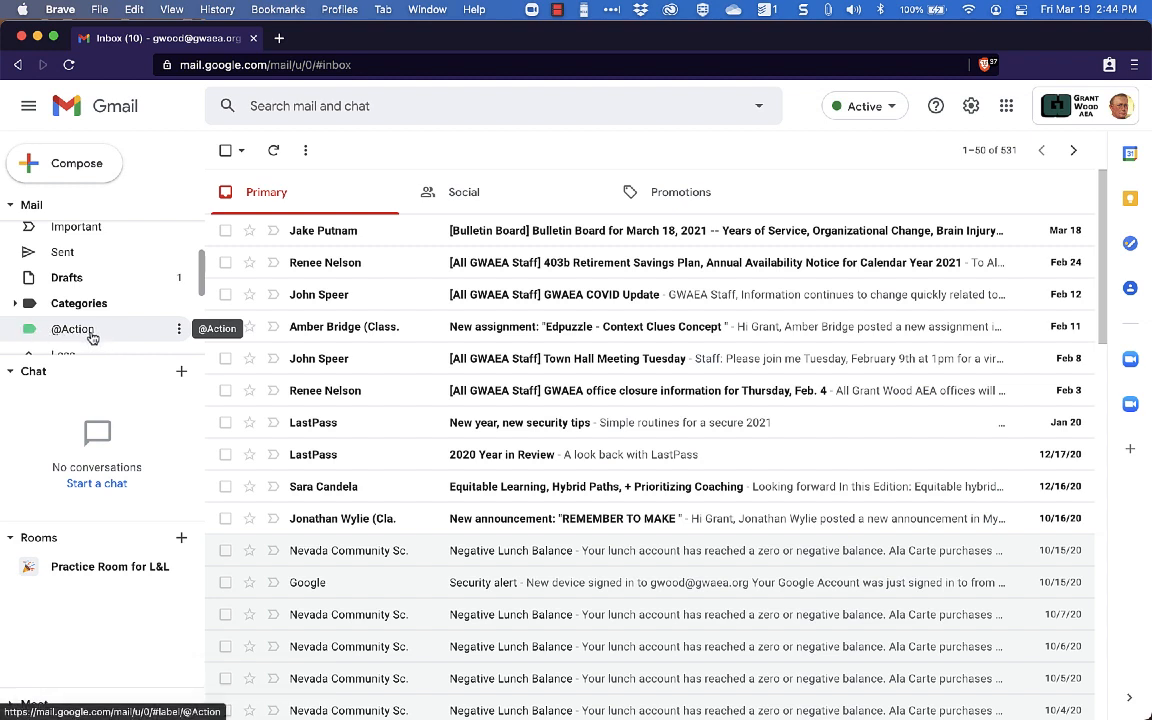
scroll(201, 273, "down", 1)
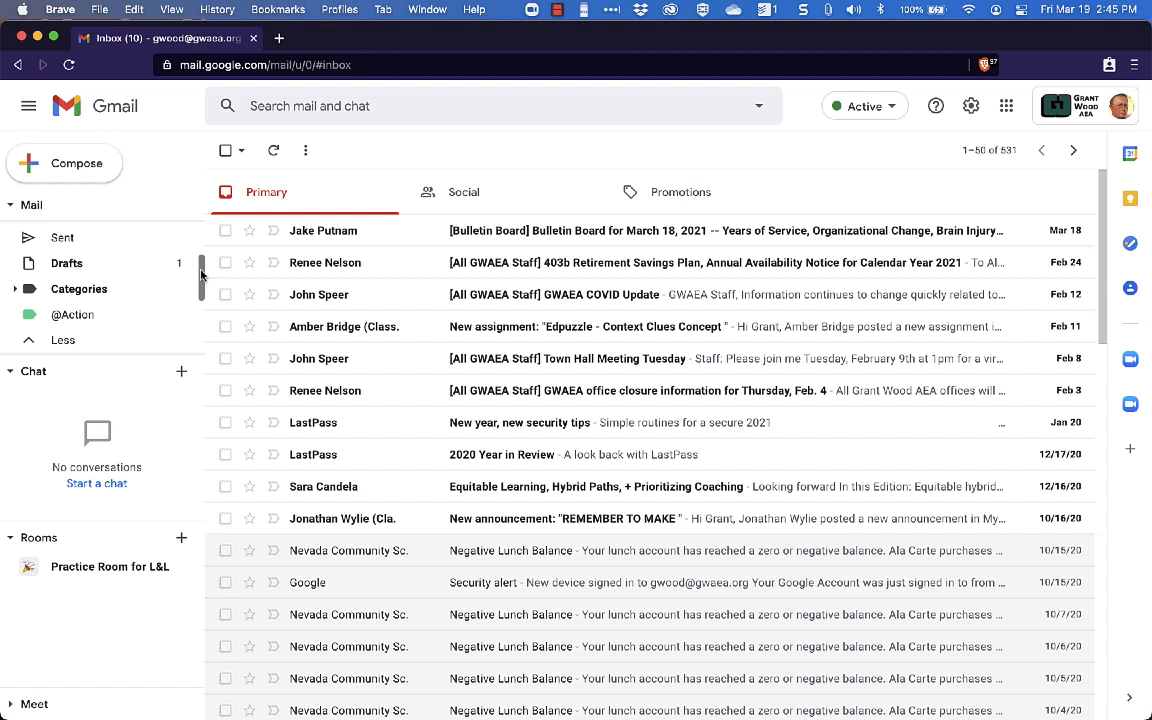
left_click_drag(201, 275, 205, 331)
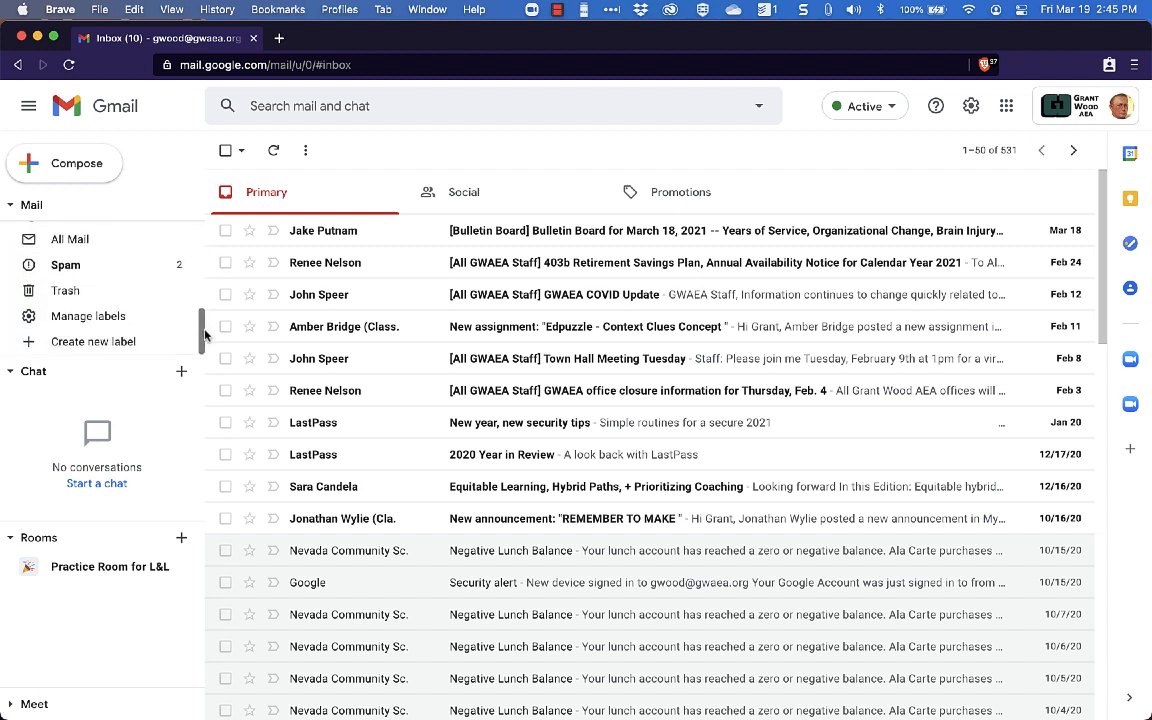
left_click(89, 318)
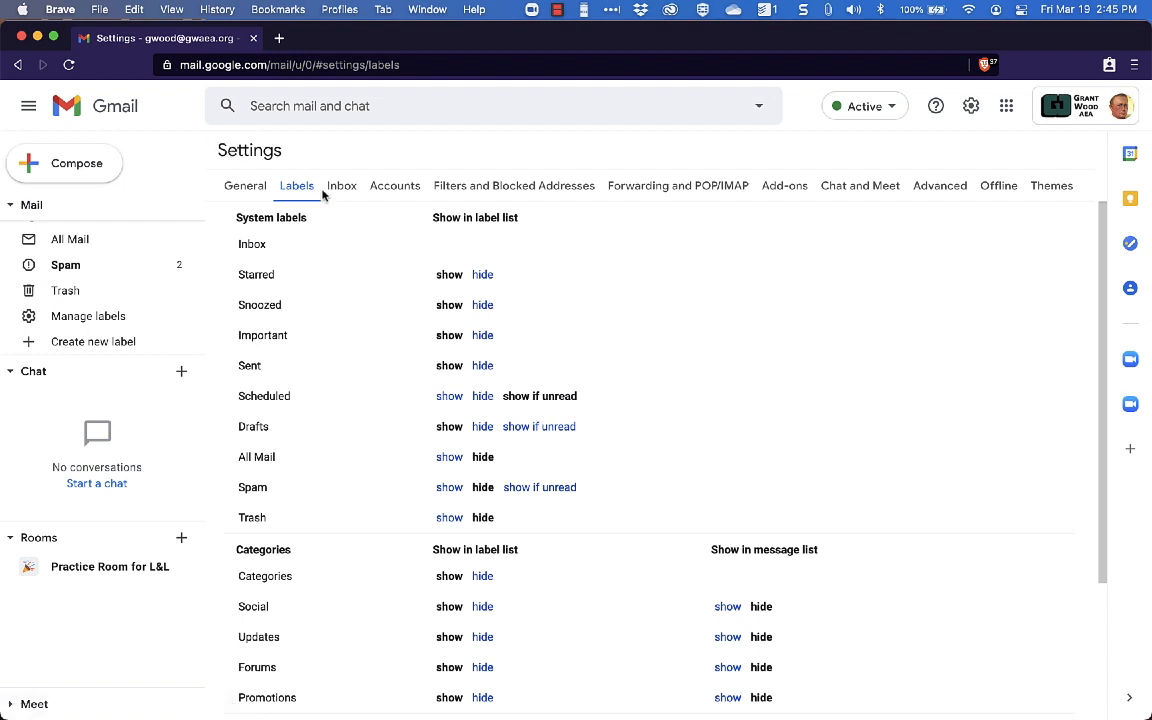
scroll(334, 385, "down", 2)
scroll(334, 391, "down", 3)
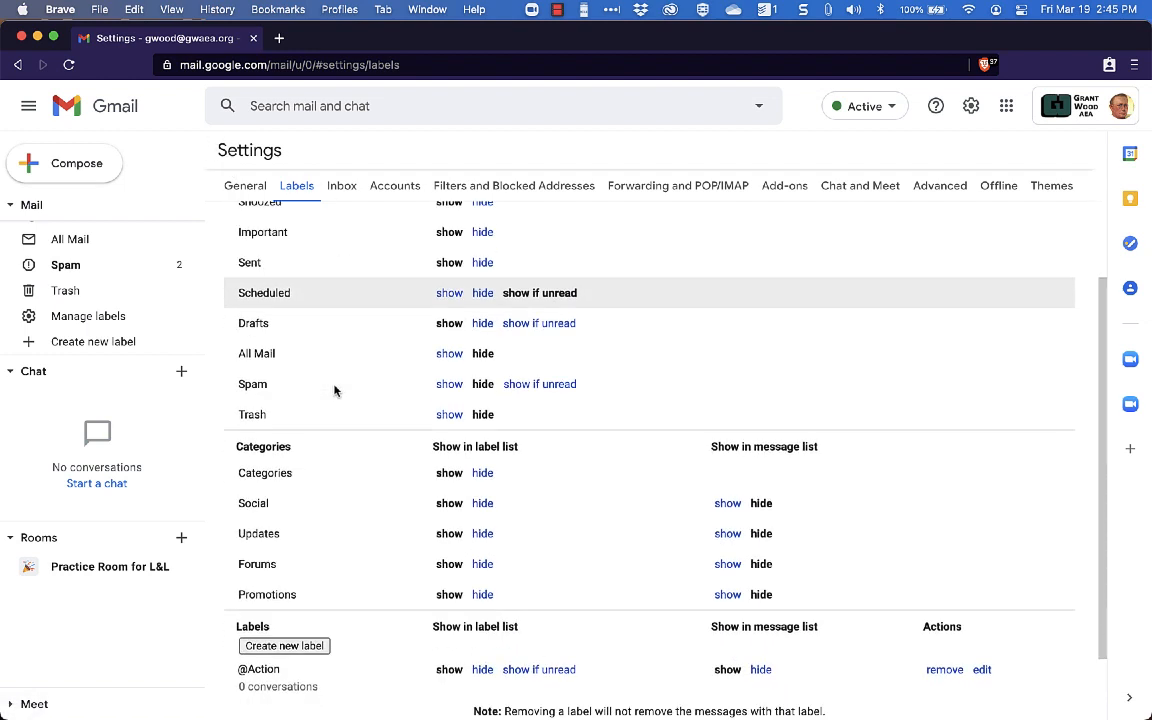
scroll(334, 391, "down", 1)
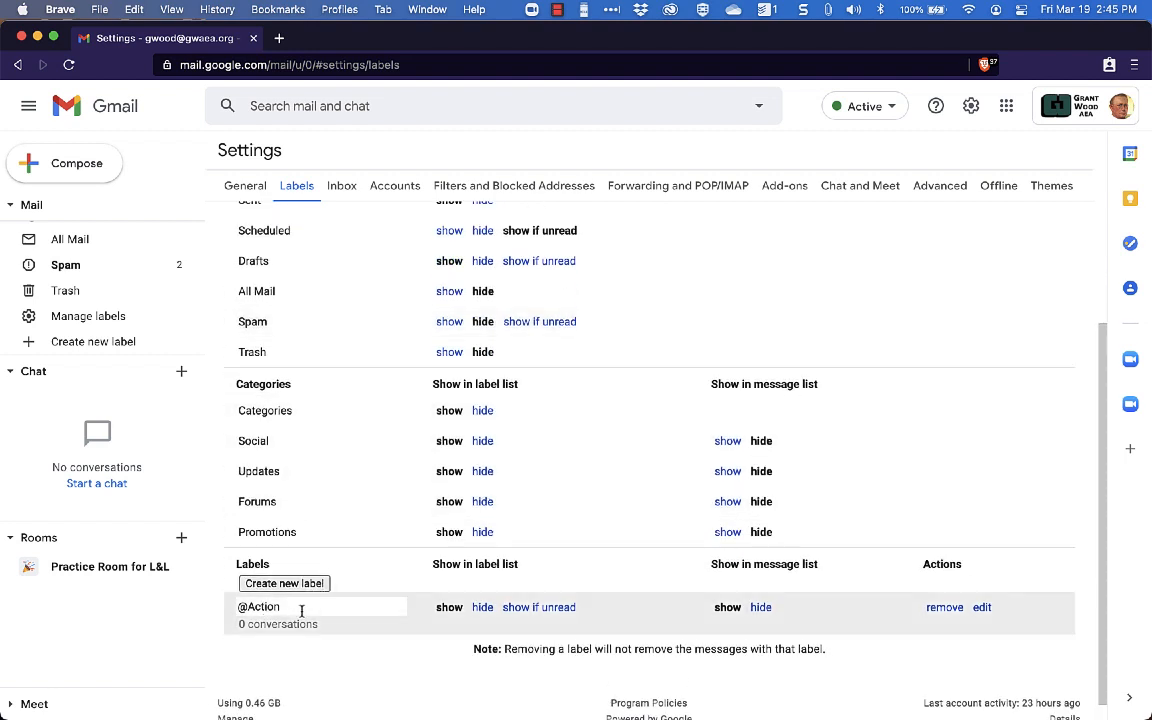
scroll(880, 625, "down", 1)
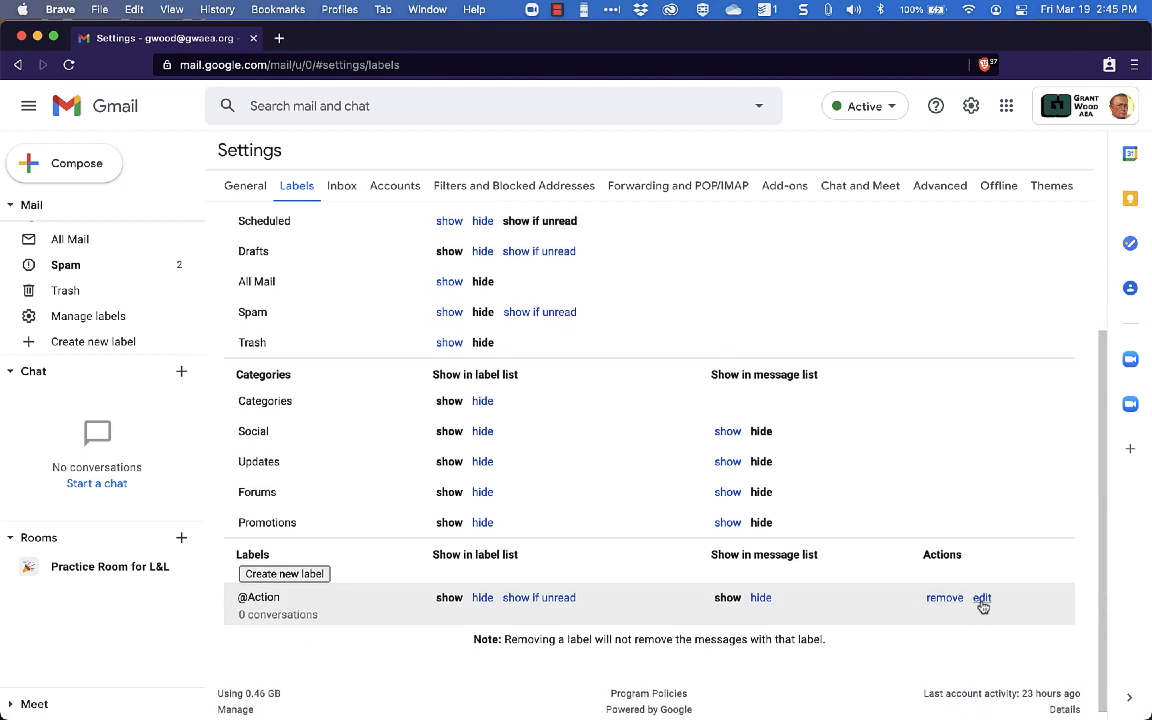
left_click(305, 578)
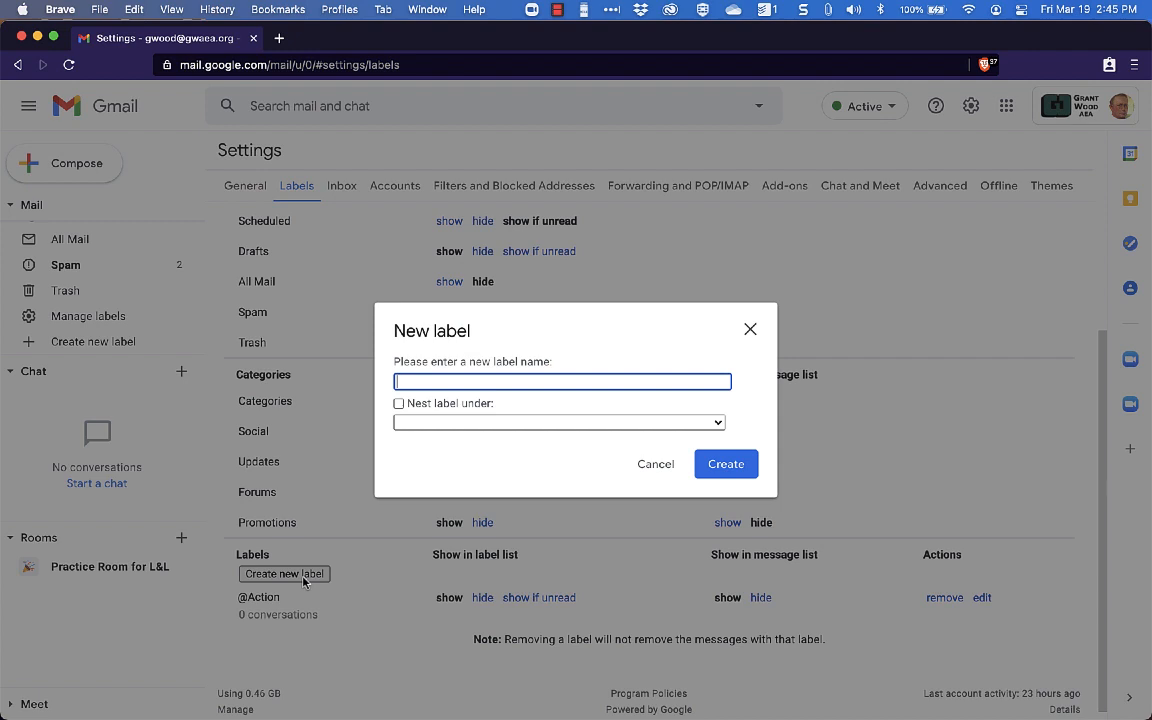
type("@Waiting For")
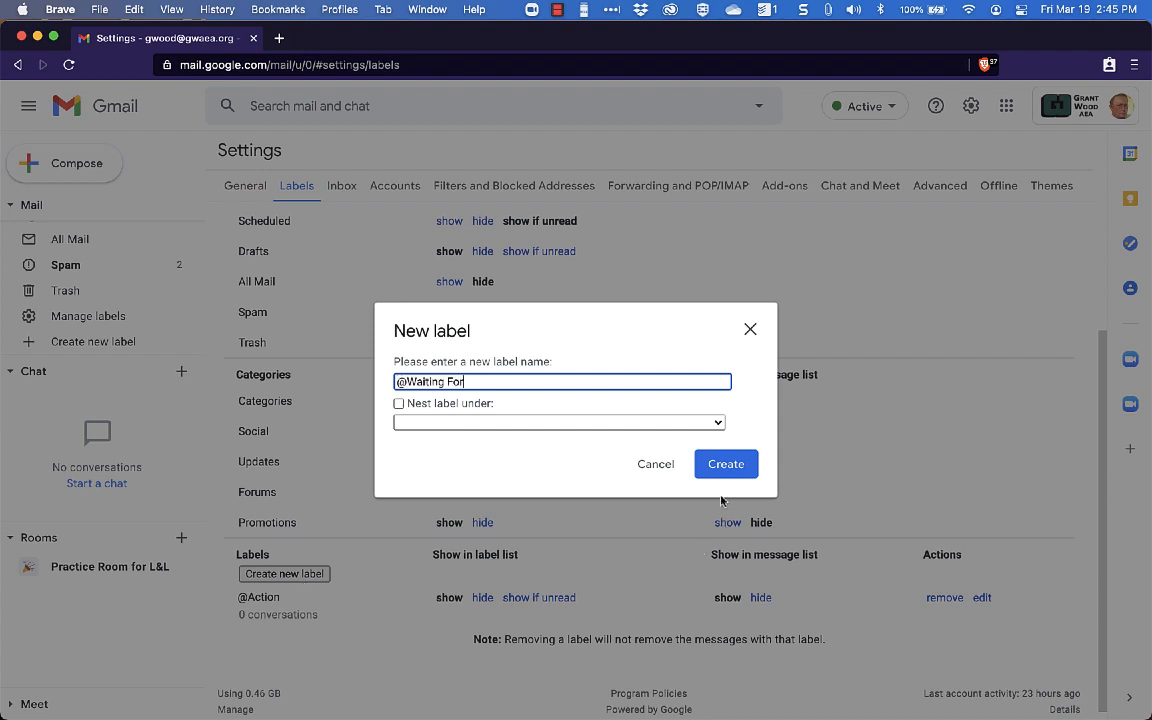
left_click(727, 466)
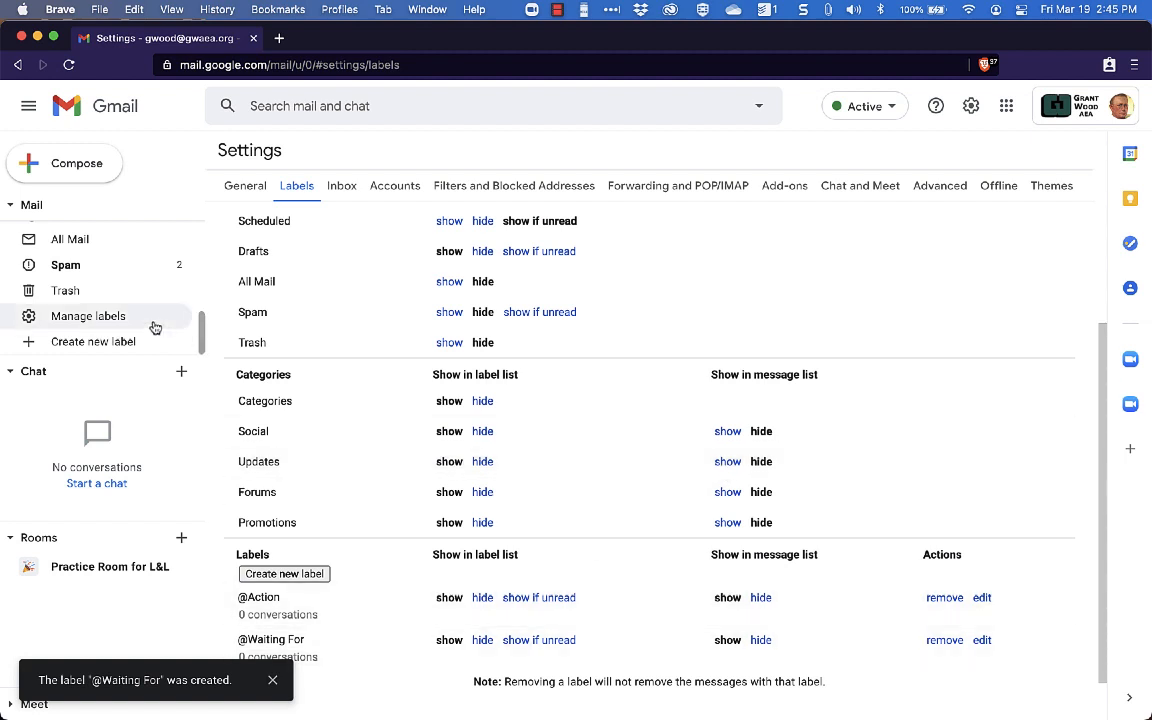
scroll(72, 312, "up", 3)
scroll(72, 318, "up", 2)
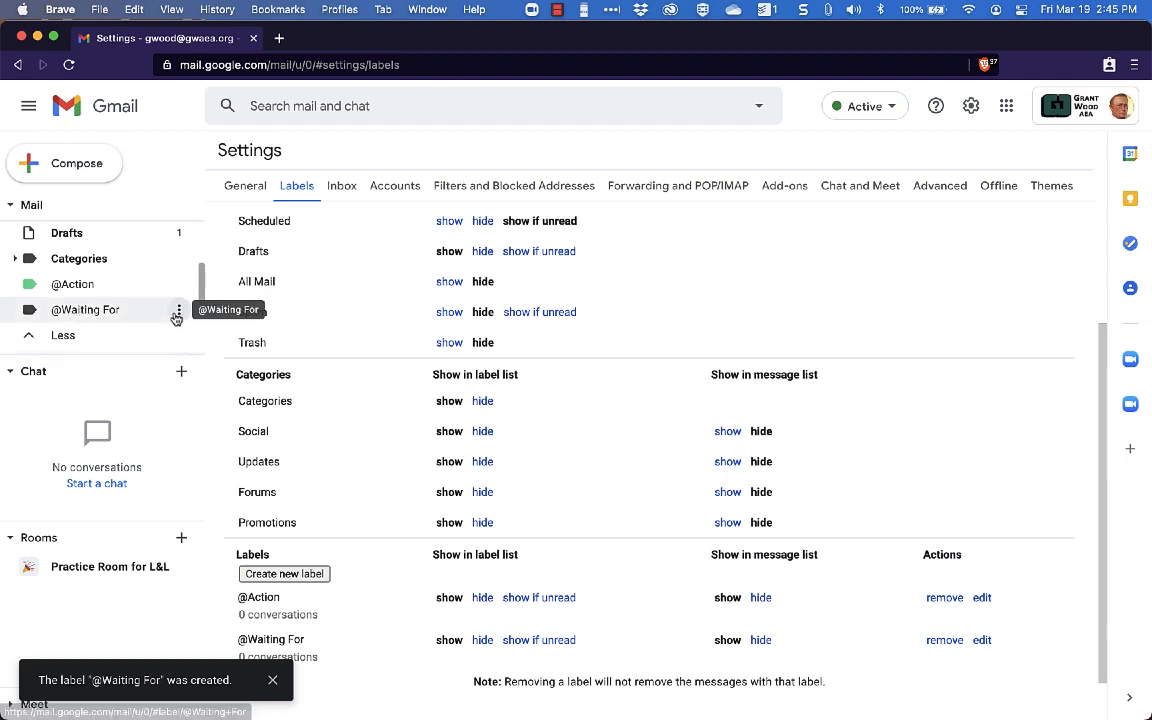
left_click(179, 313)
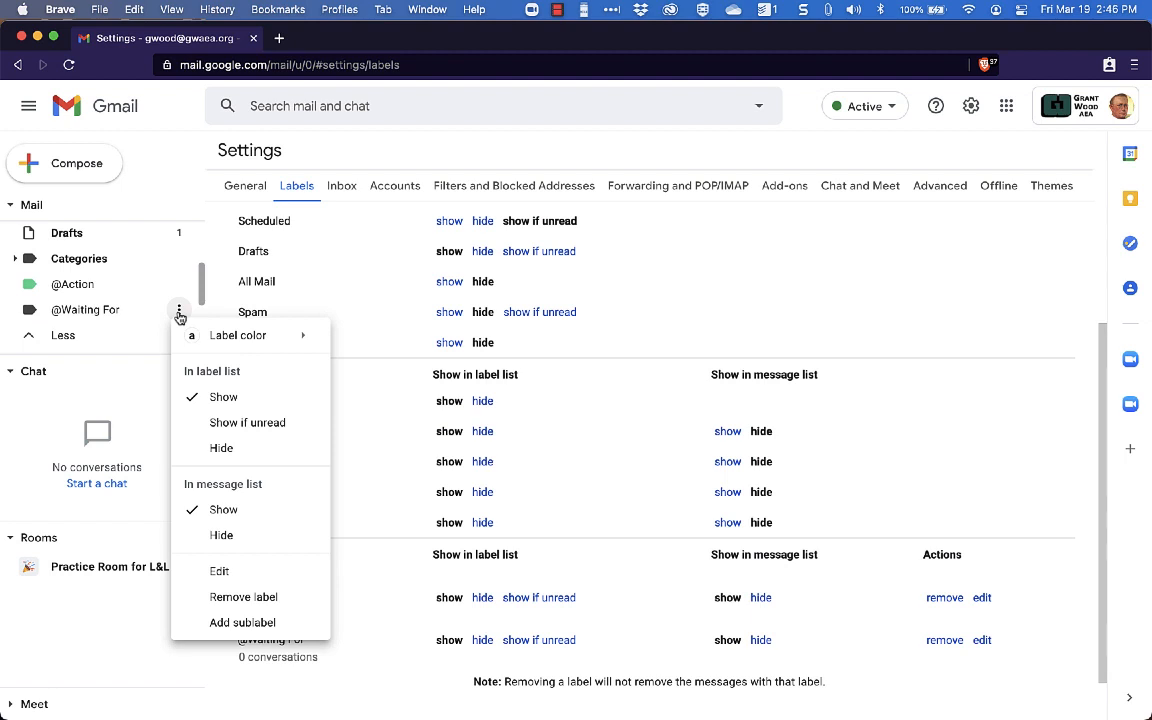
mouse_move(216, 334)
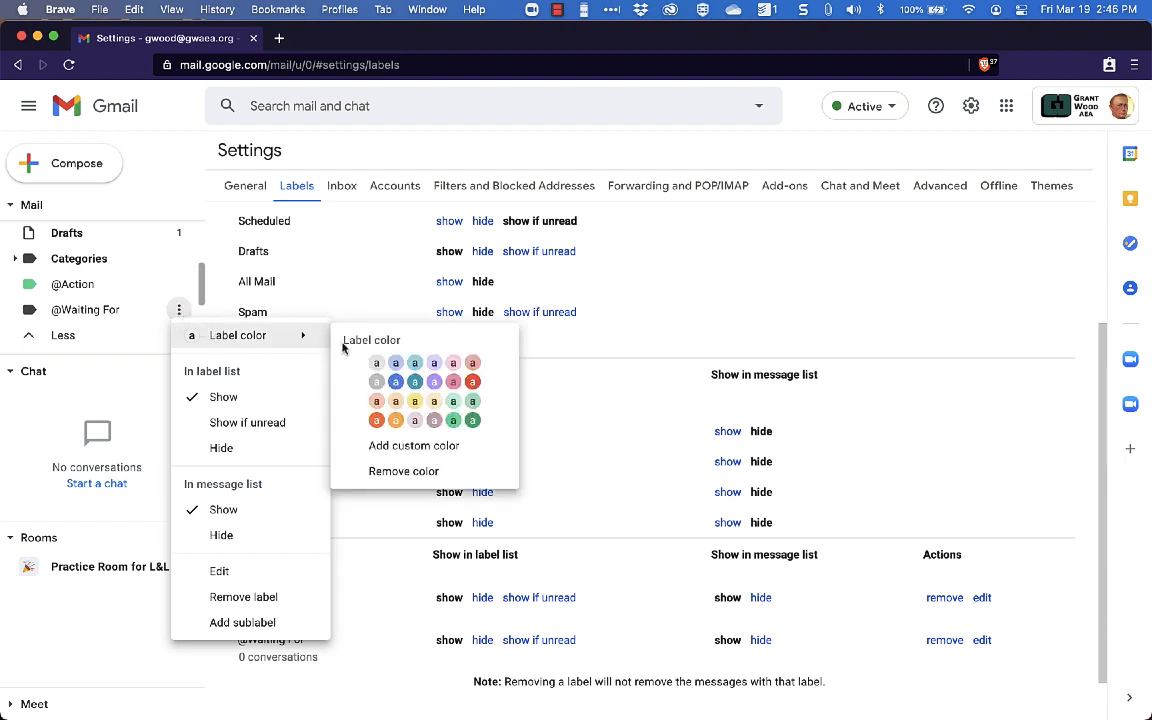
left_click(471, 380)
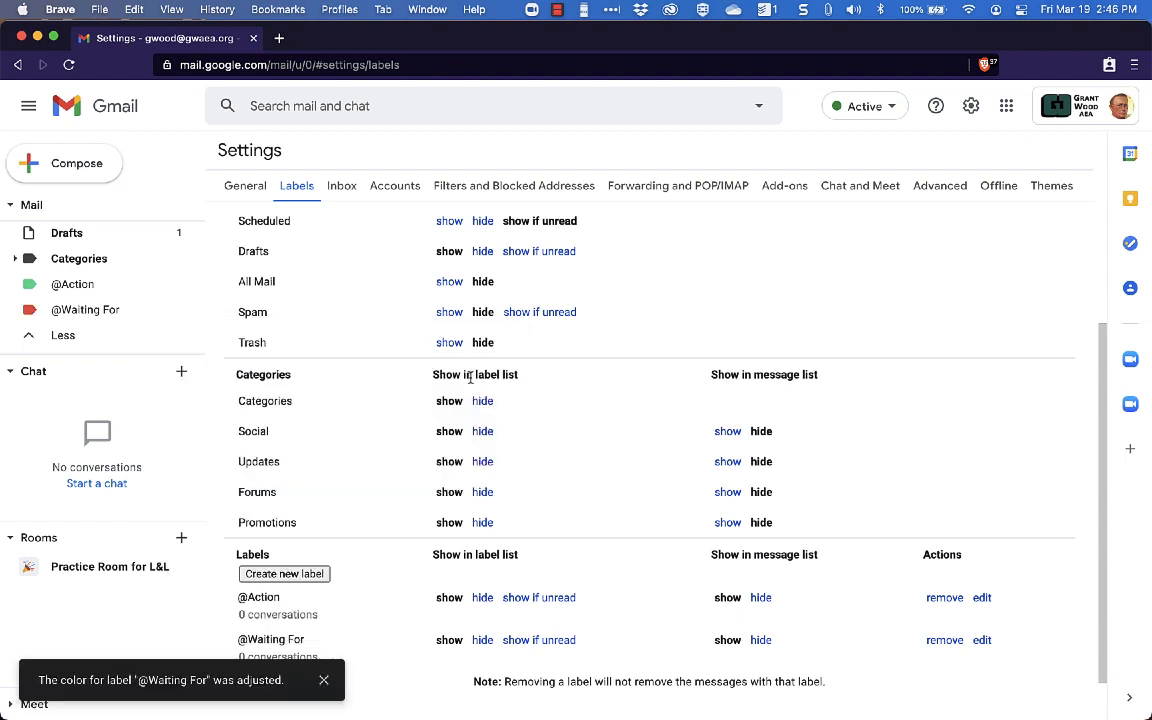
scroll(46, 315, "up", 3)
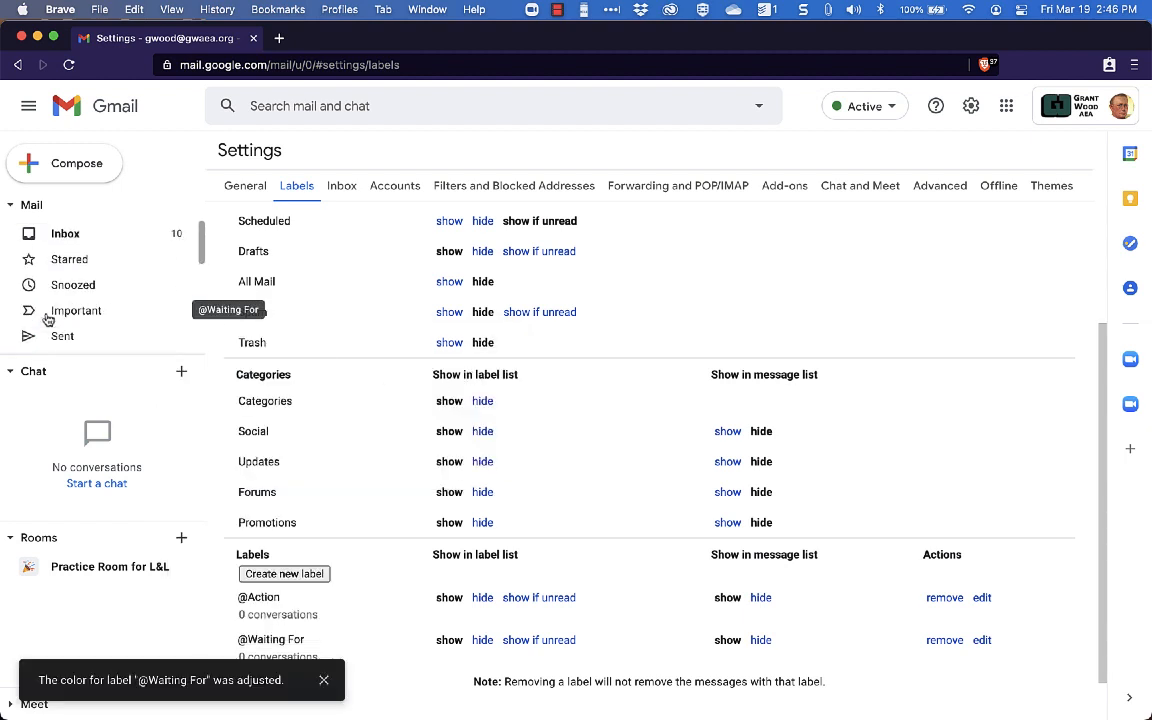
left_click(64, 234)
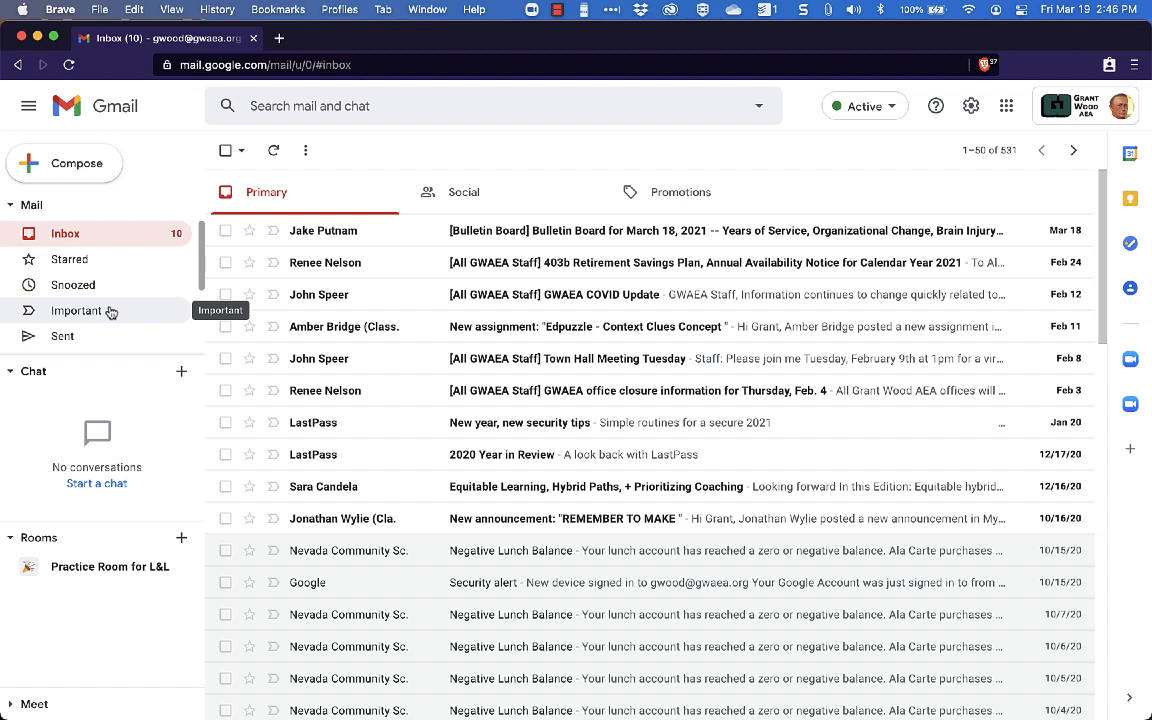
Open the 'Edpuzzle - Context Clues Concept' Google Classroom email from the inbox
left_click(427, 333)
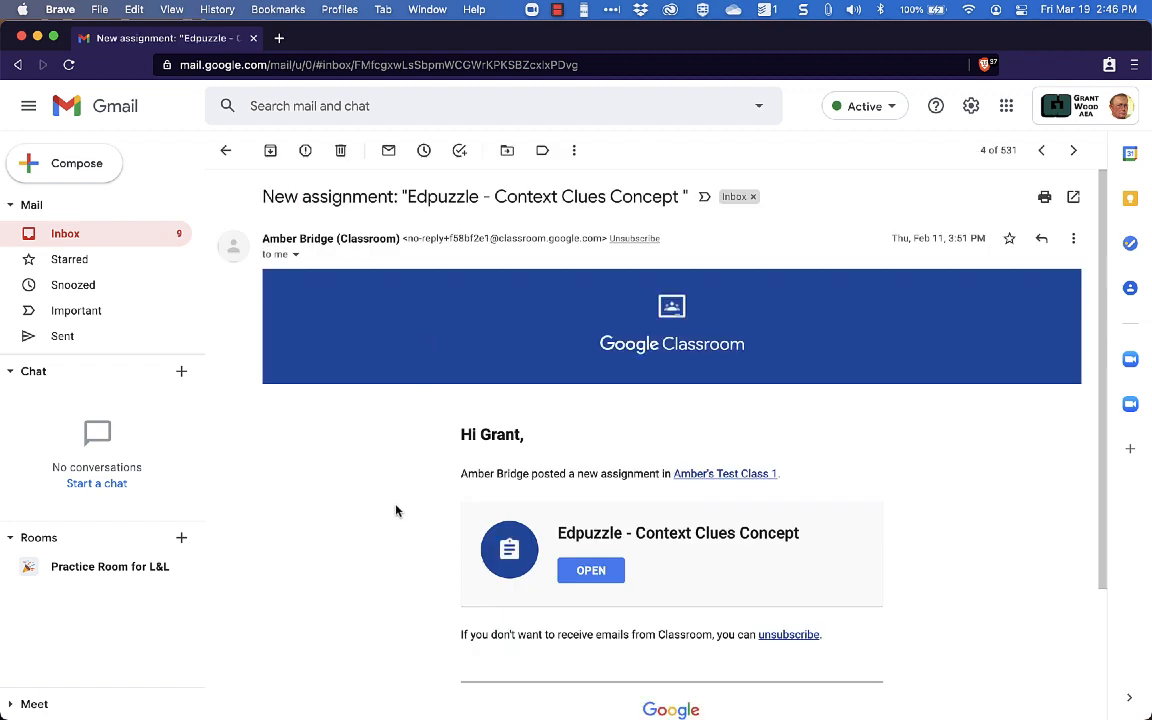
scroll(396, 511, "down", 3)
scroll(396, 511, "up", 3)
left_click(543, 152)
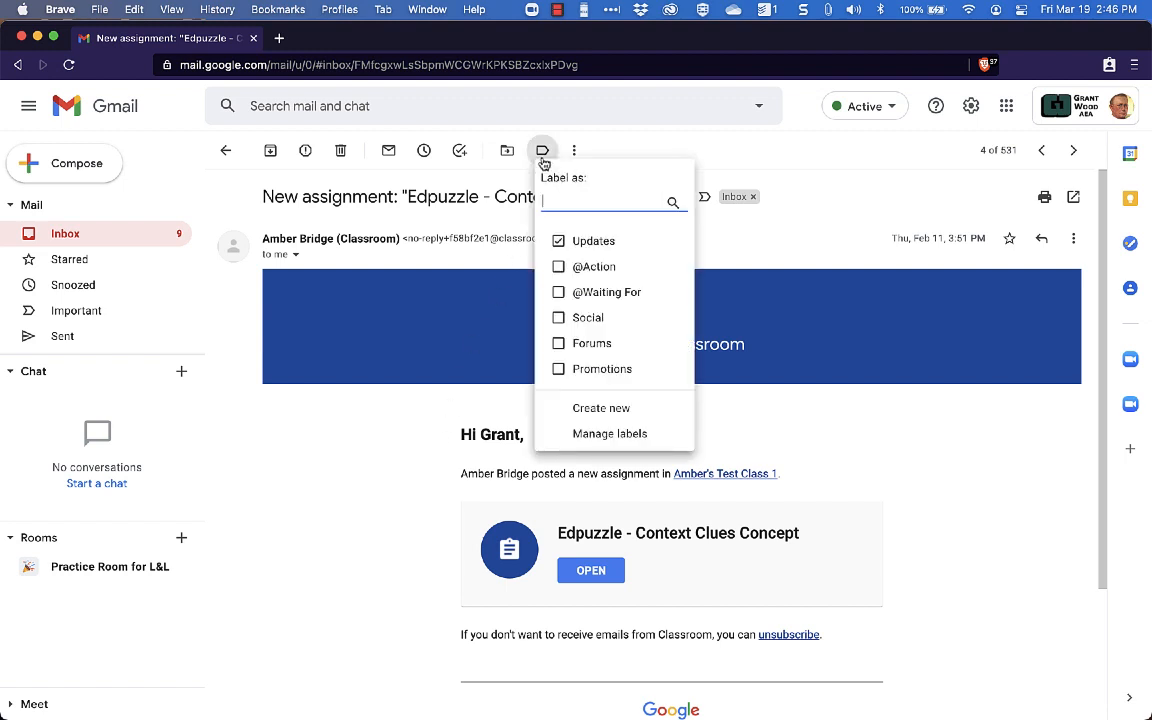
left_click(558, 242)
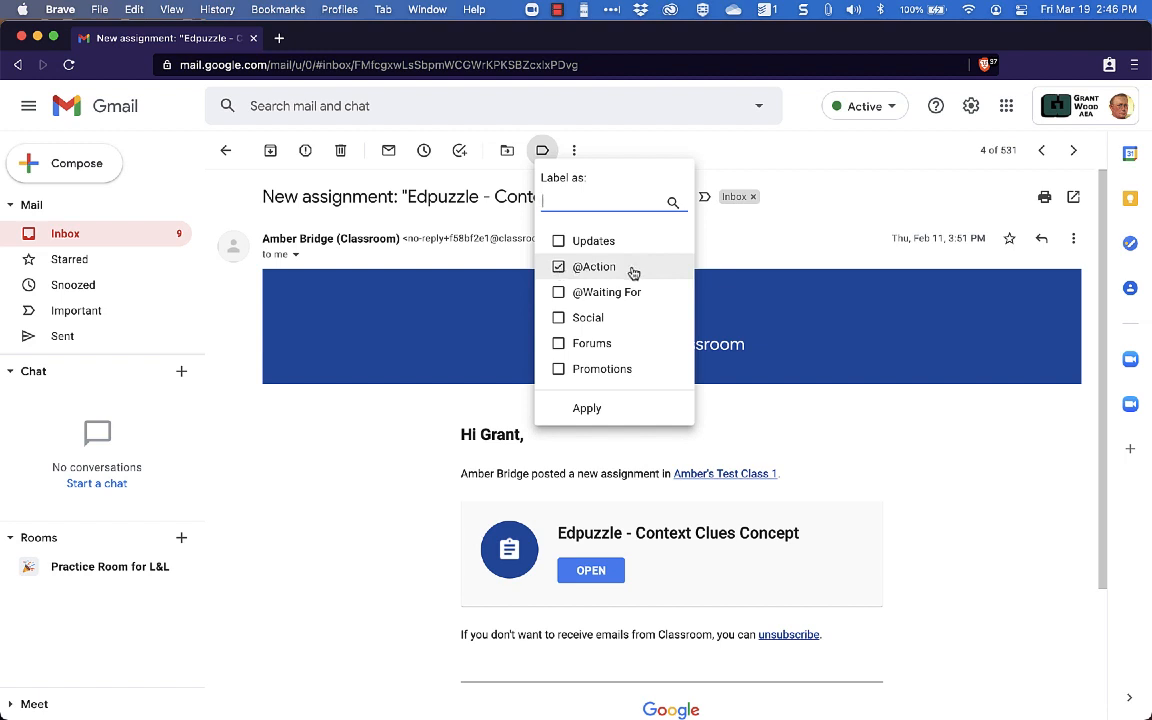
left_click(588, 411)
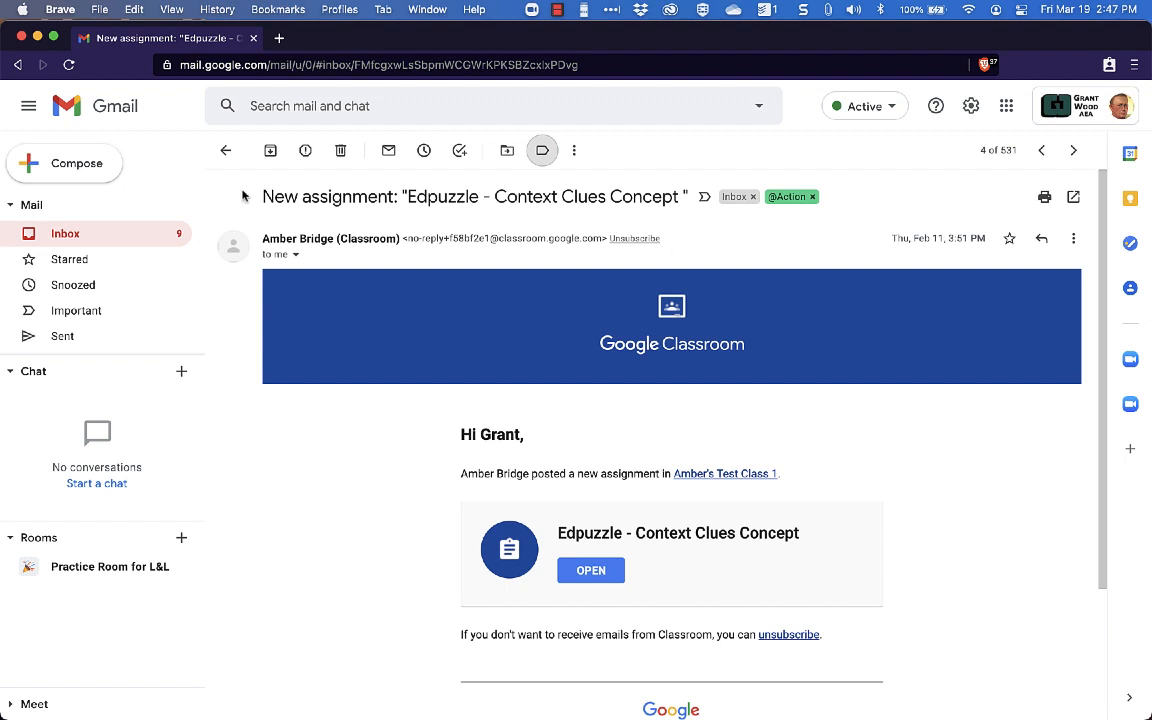
left_click(66, 241)
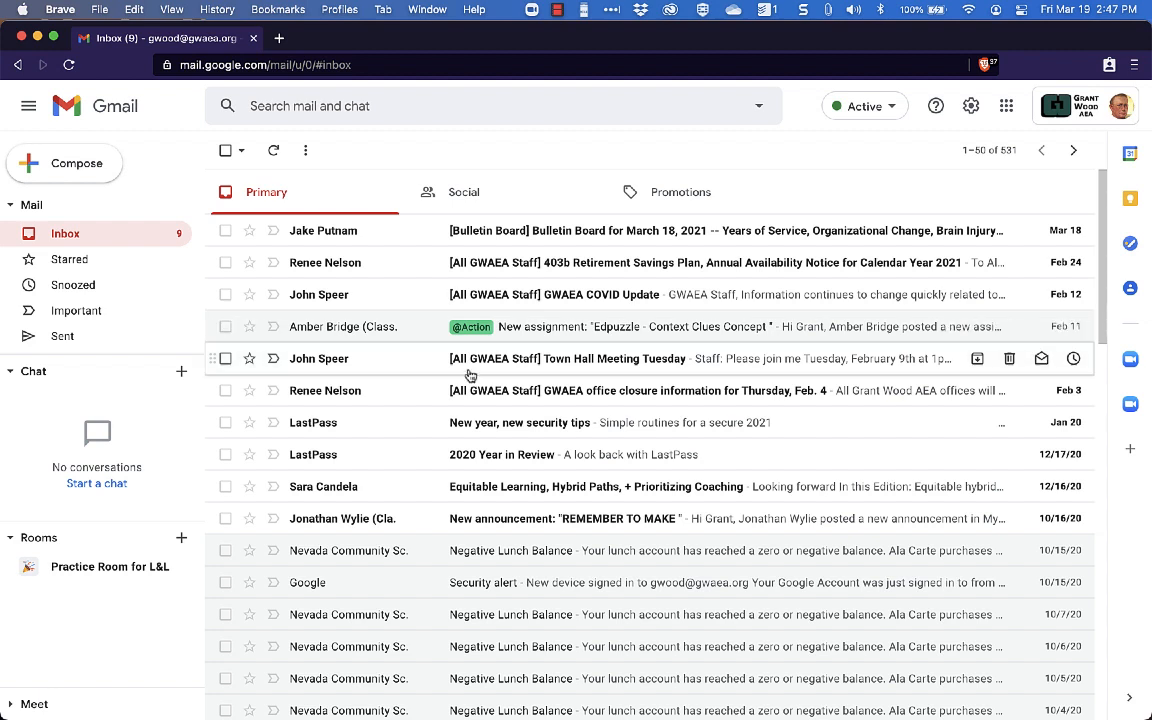
Open and skim the LastPass 'New year, new security tips' email
left_click(416, 429)
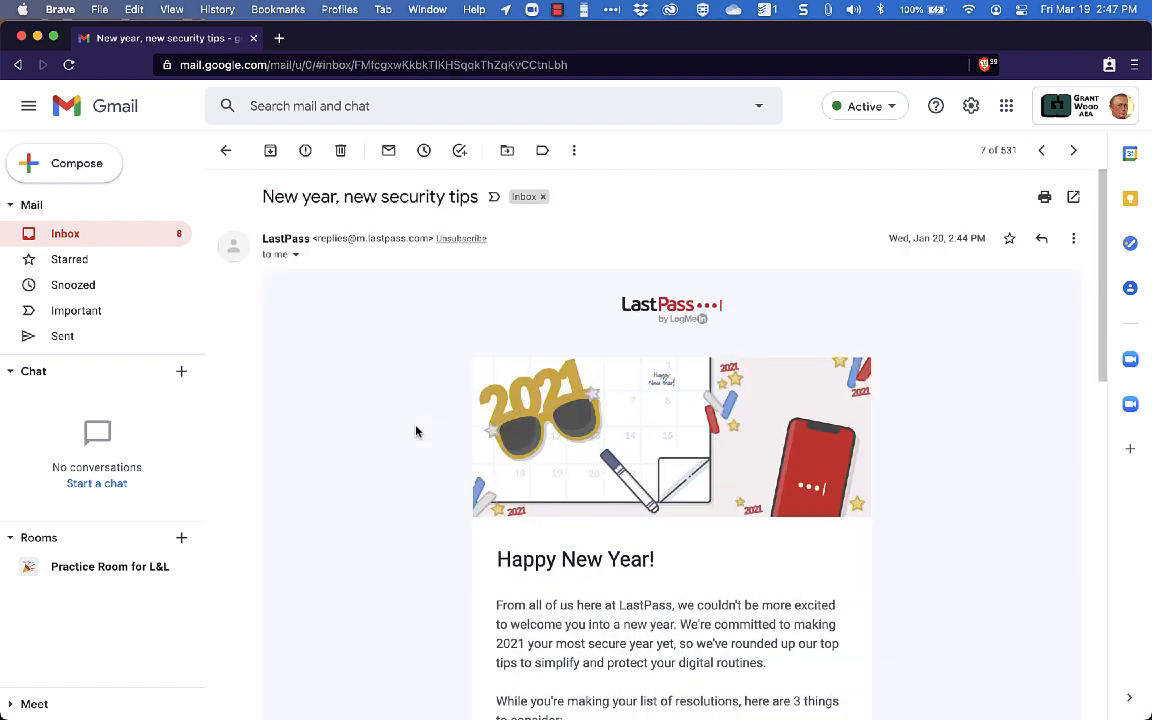
scroll(416, 431, "down", 5)
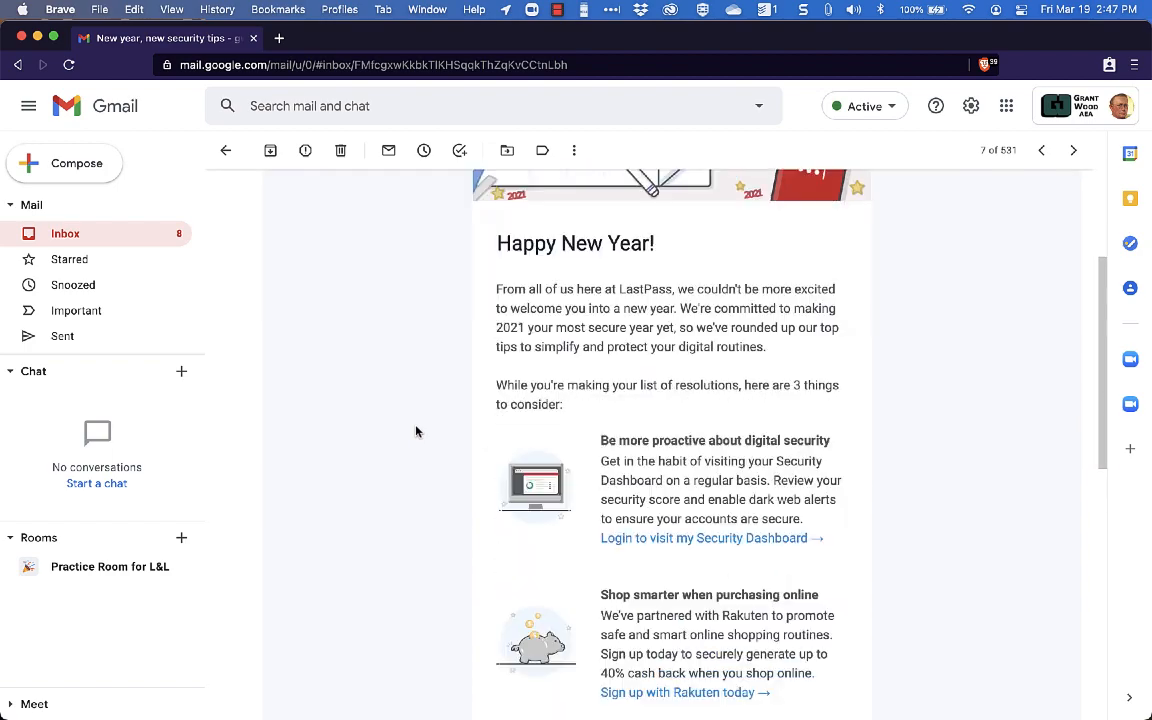
scroll(416, 431, "down", 3)
scroll(416, 431, "up", 8)
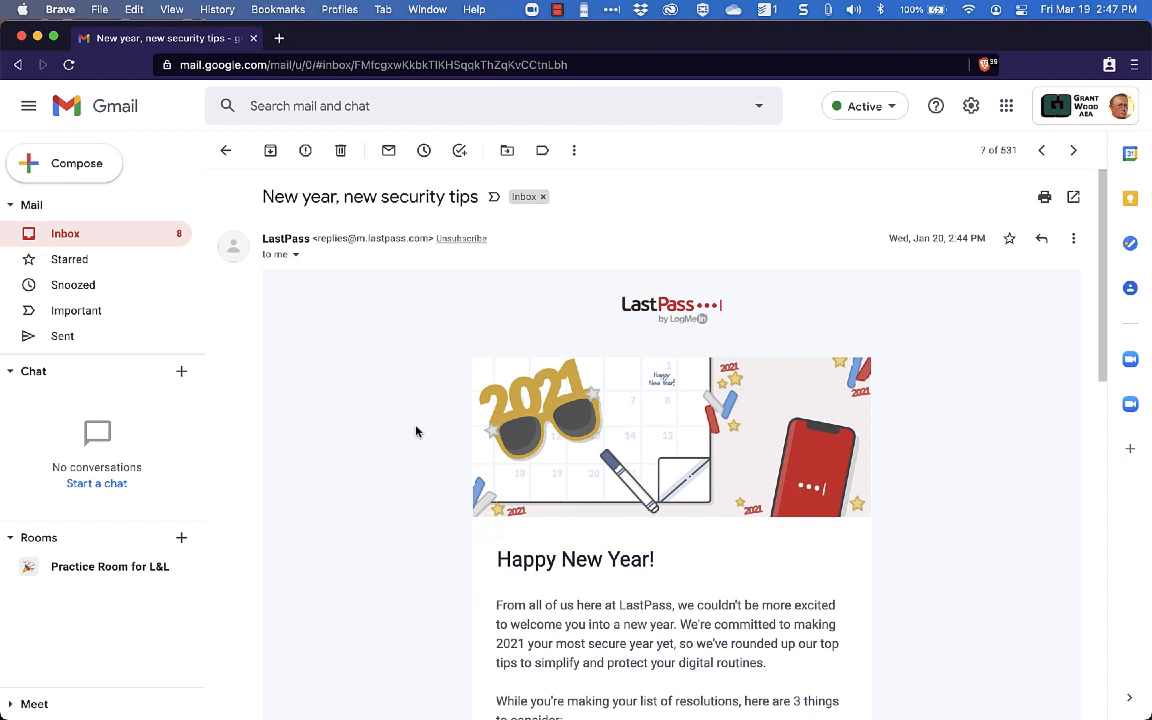
left_click(546, 157)
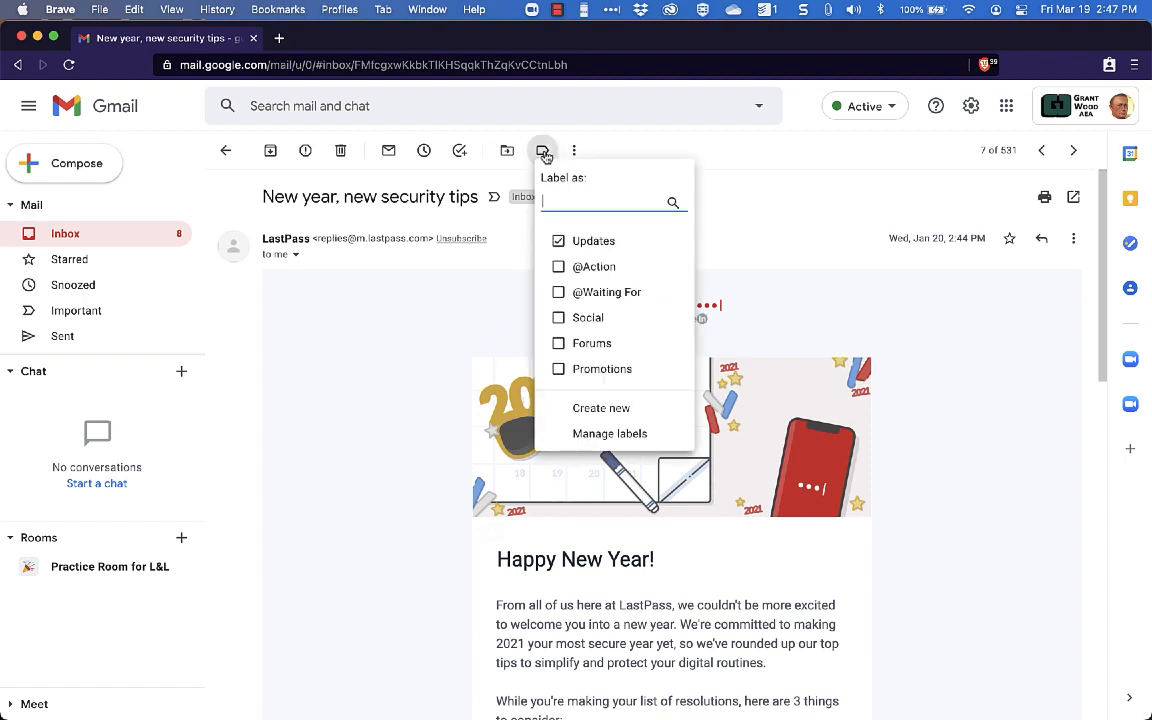
left_click(559, 243)
left_click(558, 292)
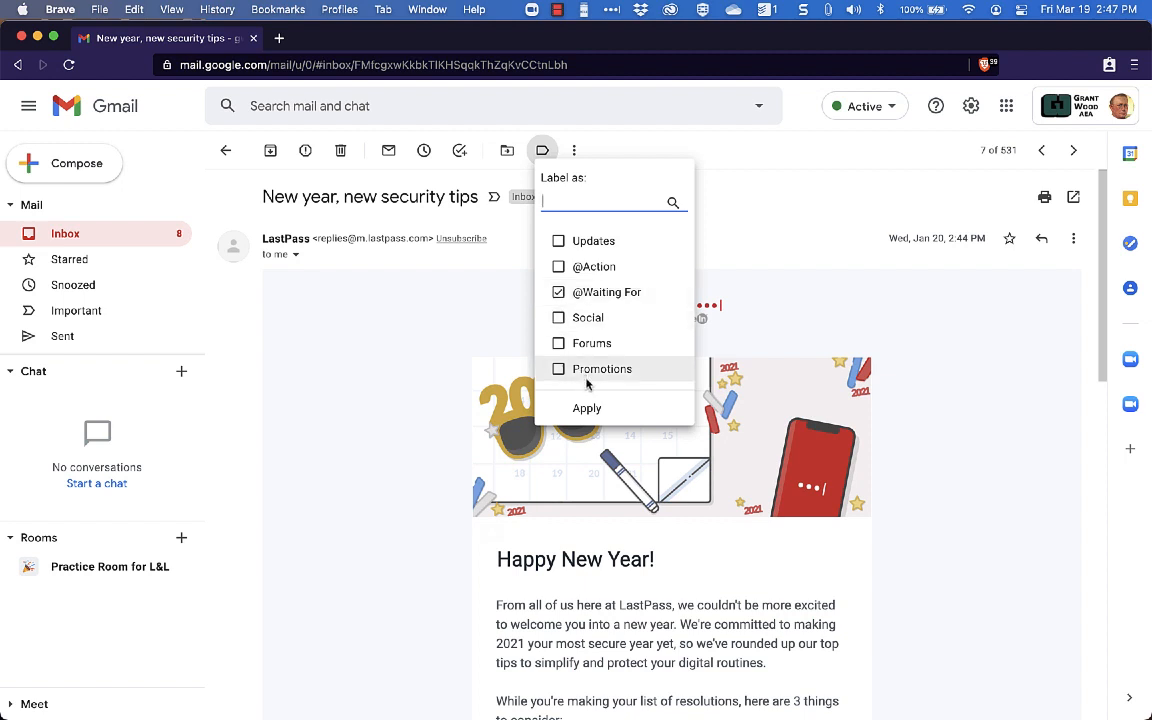
left_click(587, 409)
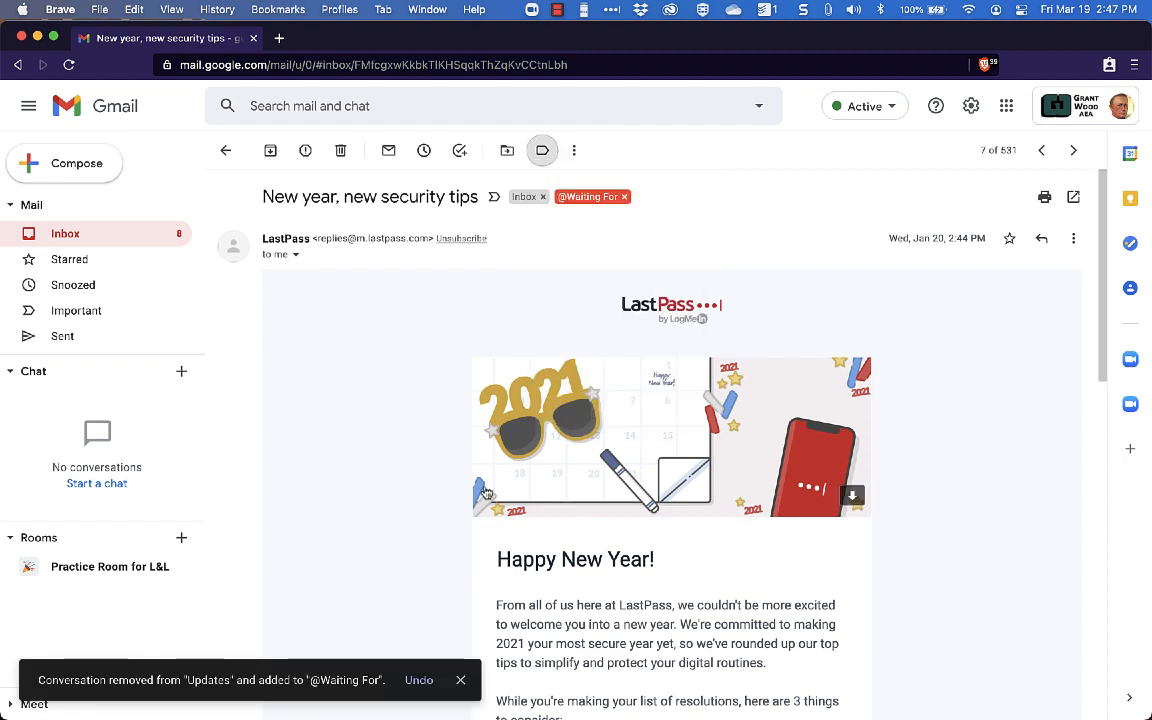
left_click(66, 234)
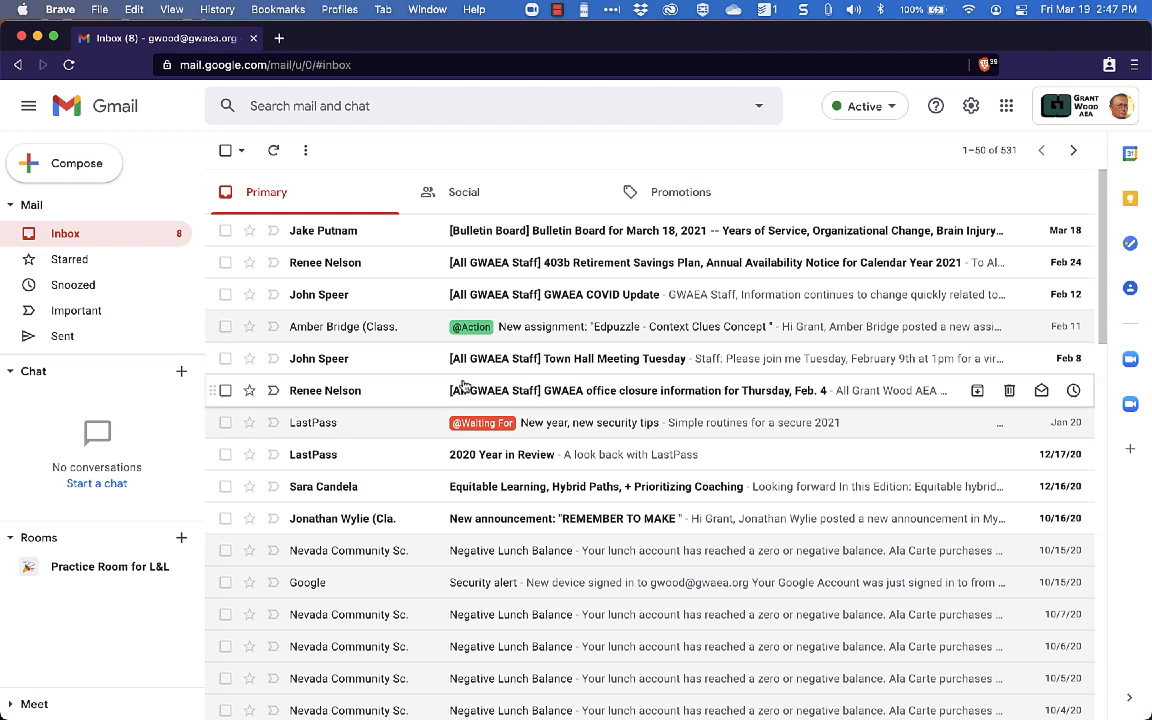
right_click(405, 362)
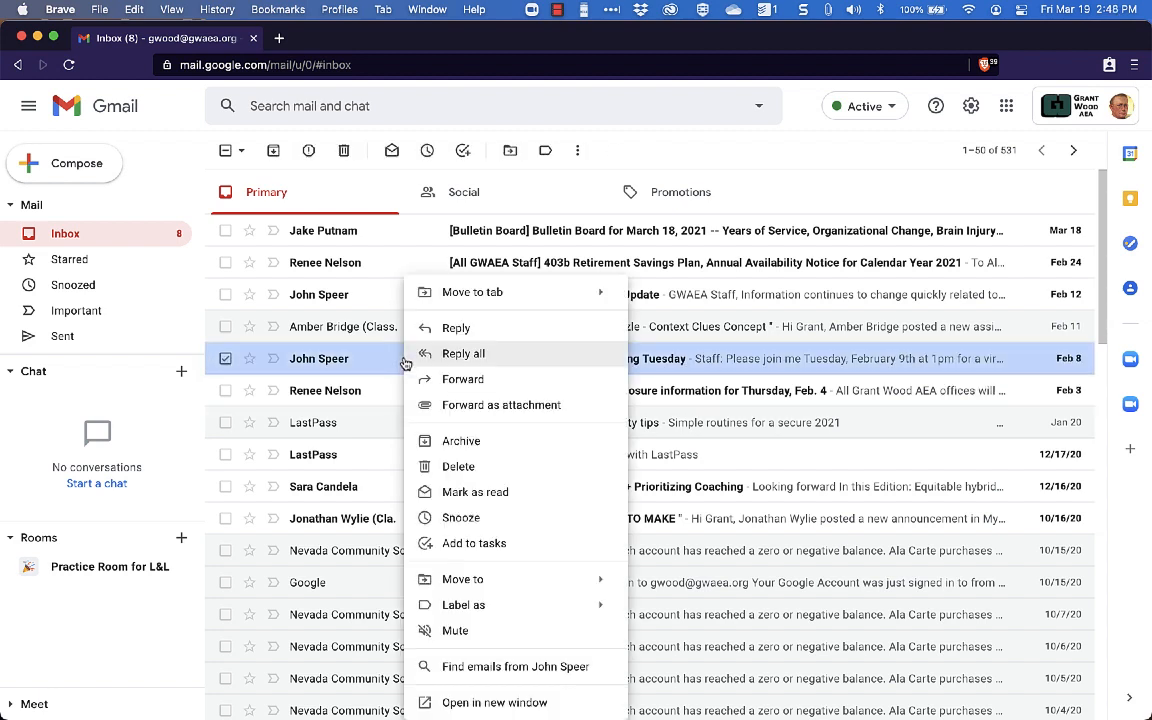
mouse_move(538, 608)
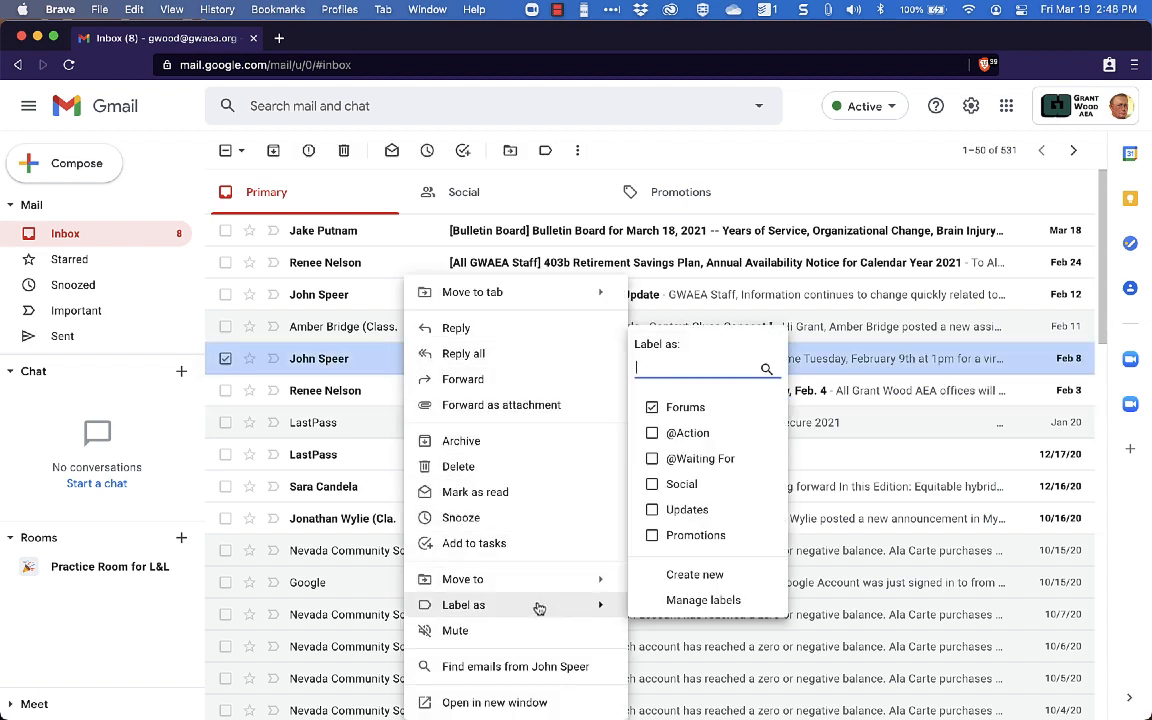
left_click(652, 433)
left_click(652, 407)
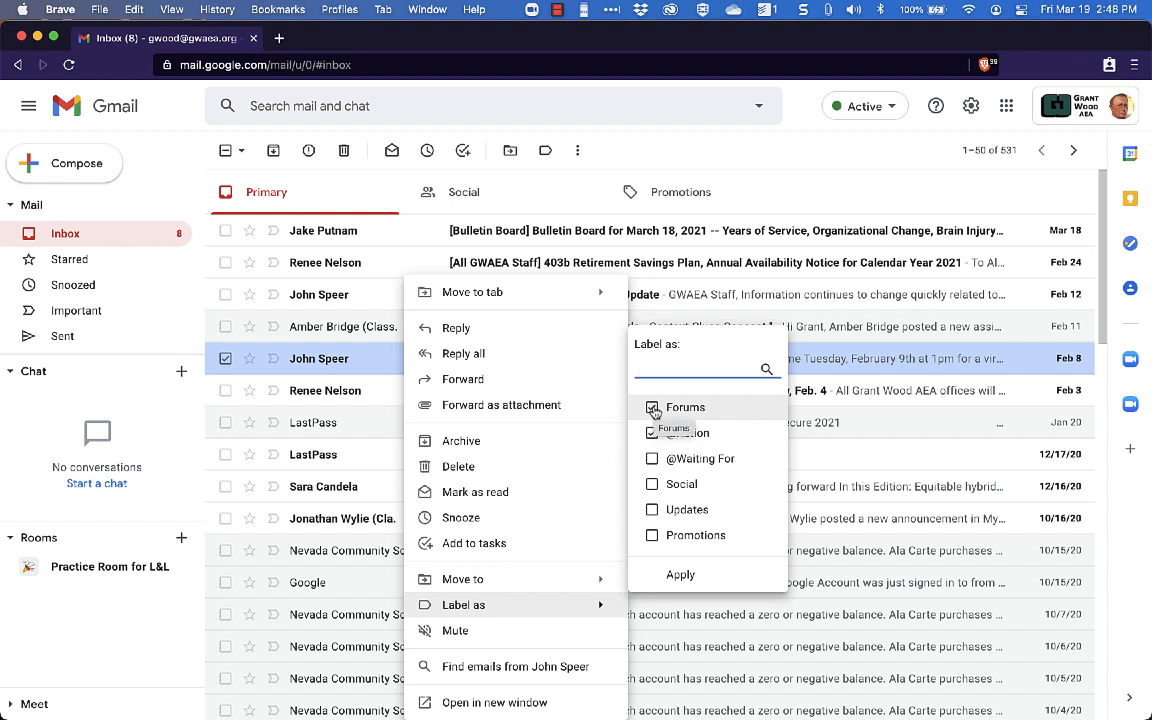
left_click(682, 576)
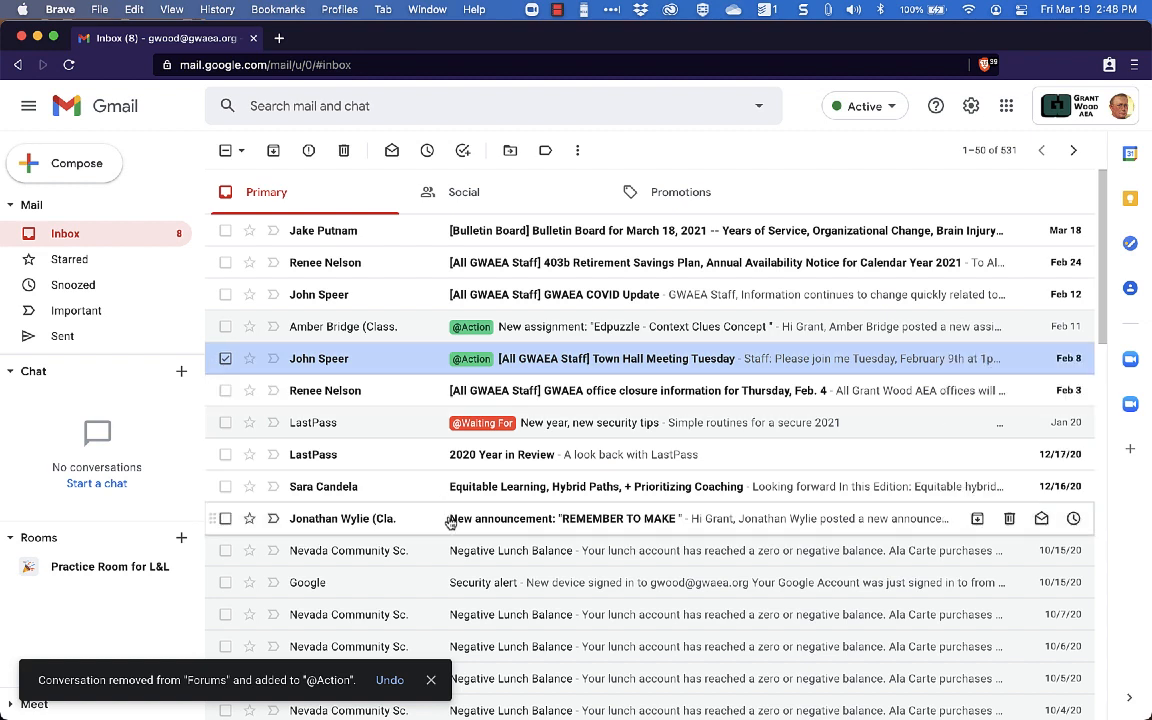
scroll(88, 288, "down", 3)
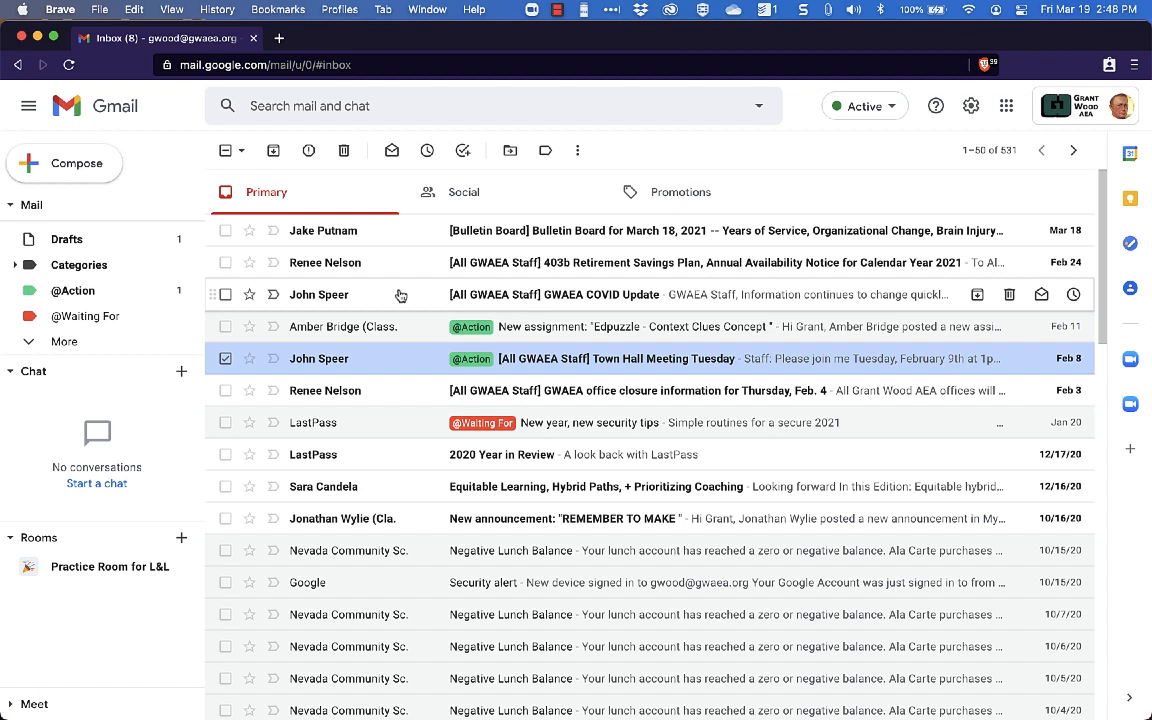
left_click_drag(329, 294, 74, 438)
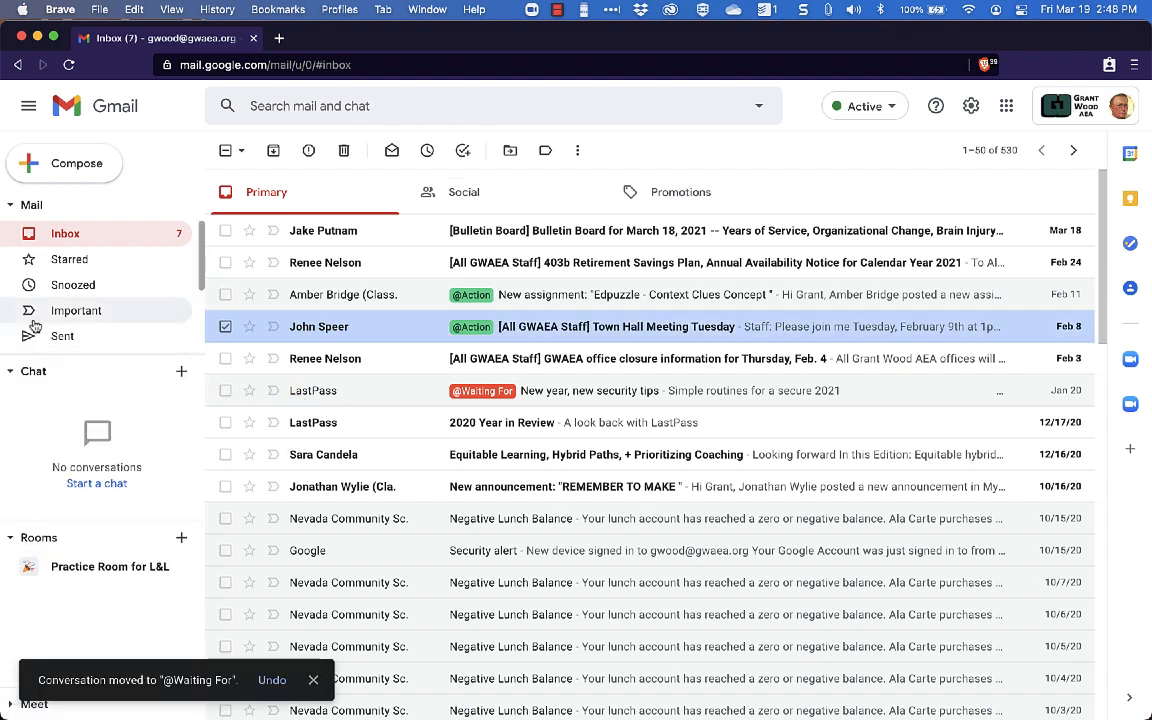
scroll(139, 291, "down", 3)
scroll(137, 295, "down", 2)
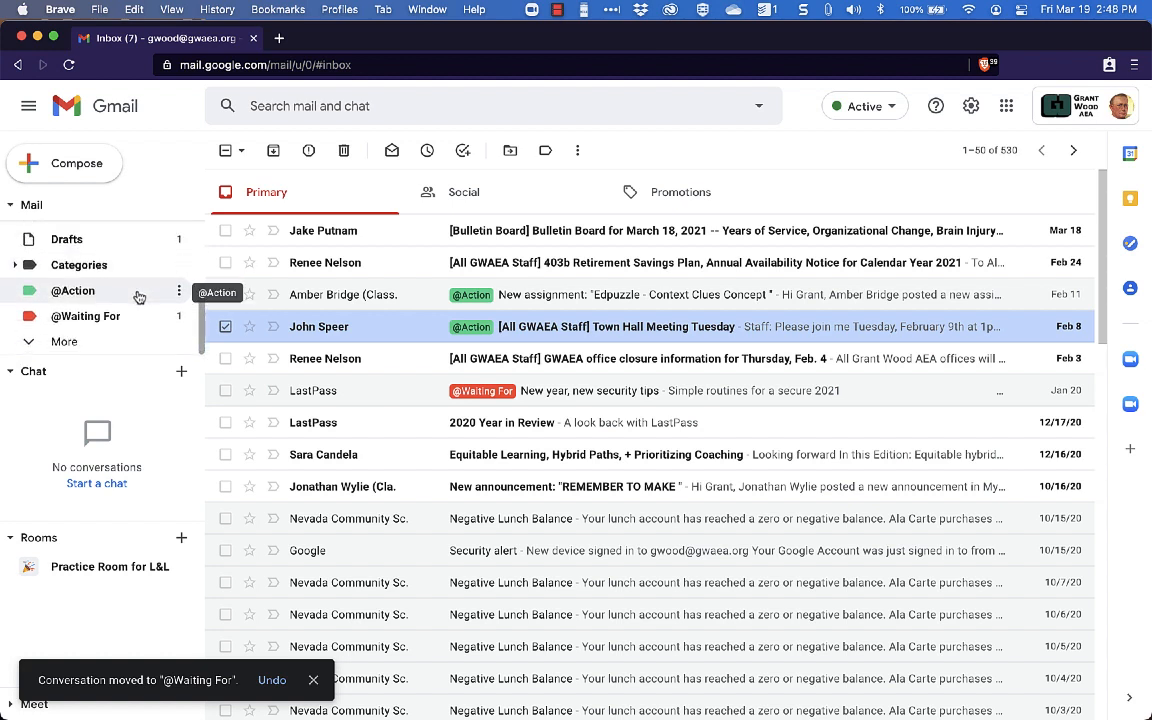
left_click(86, 328)
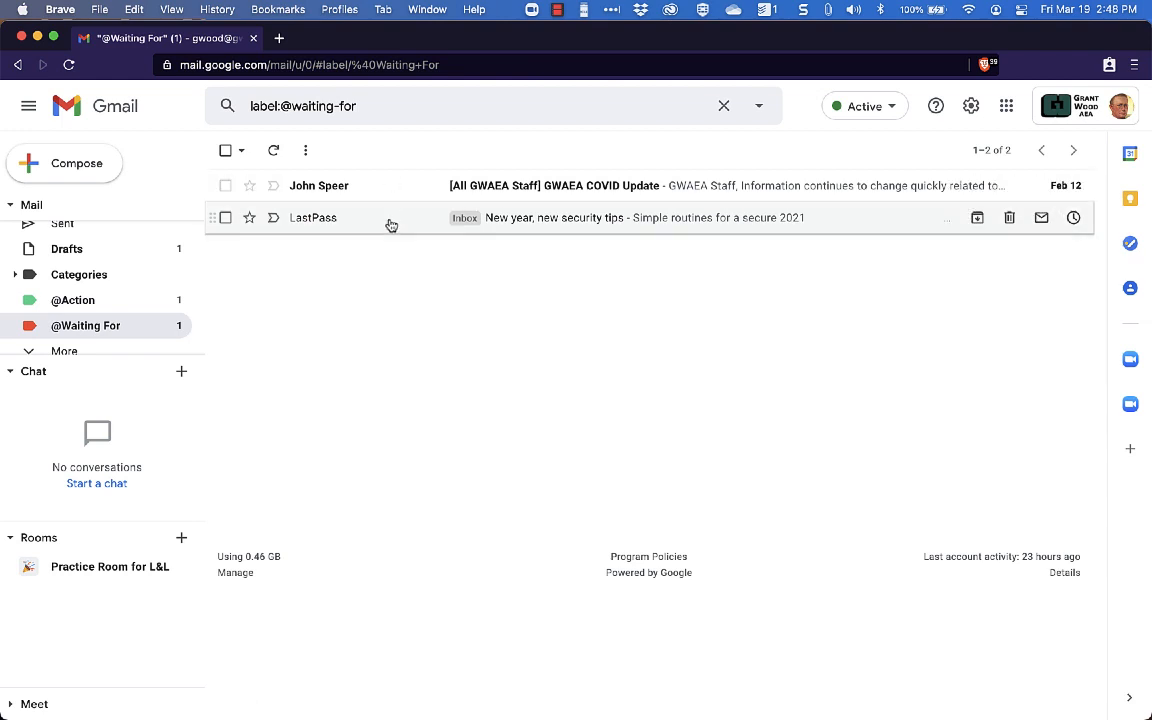
scroll(88, 298, "up", 3)
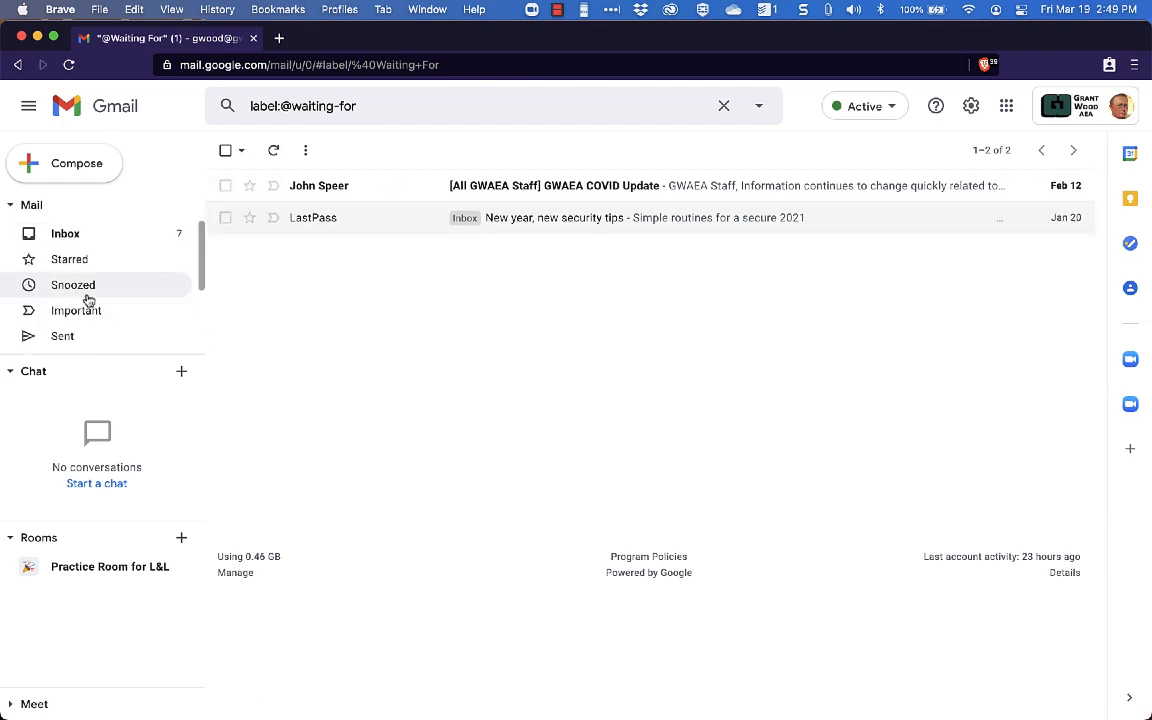
left_click(66, 240)
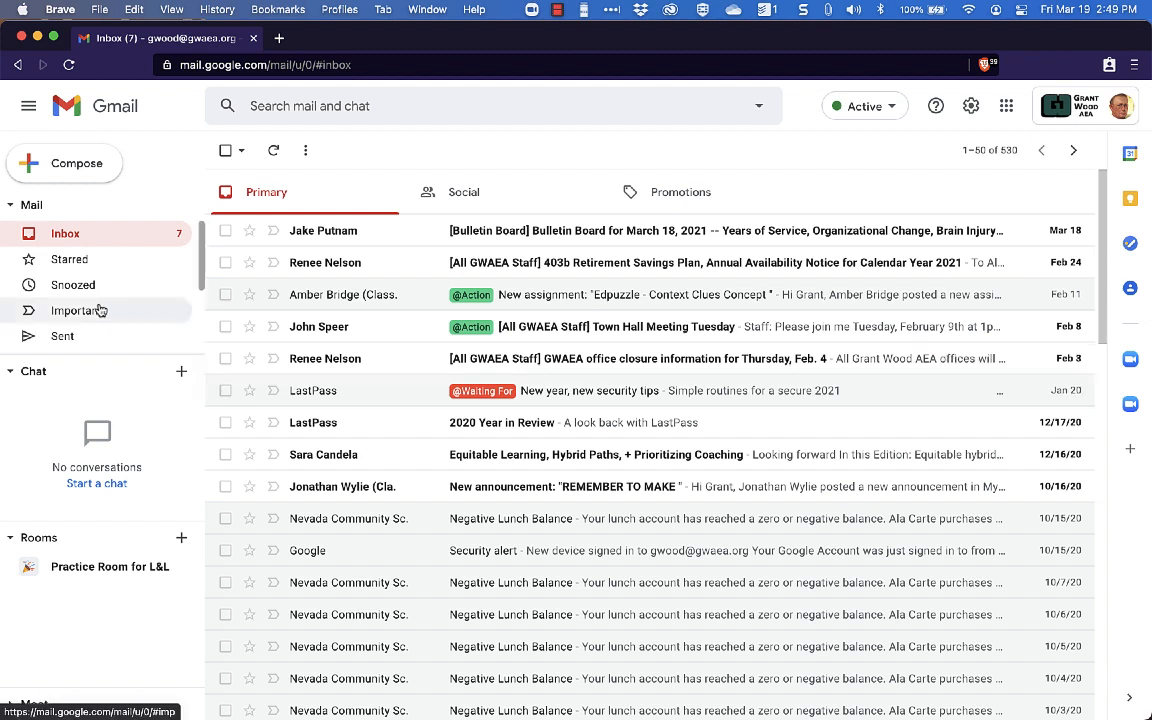
scroll(98, 308, "down", 3)
scroll(98, 310, "down", 2)
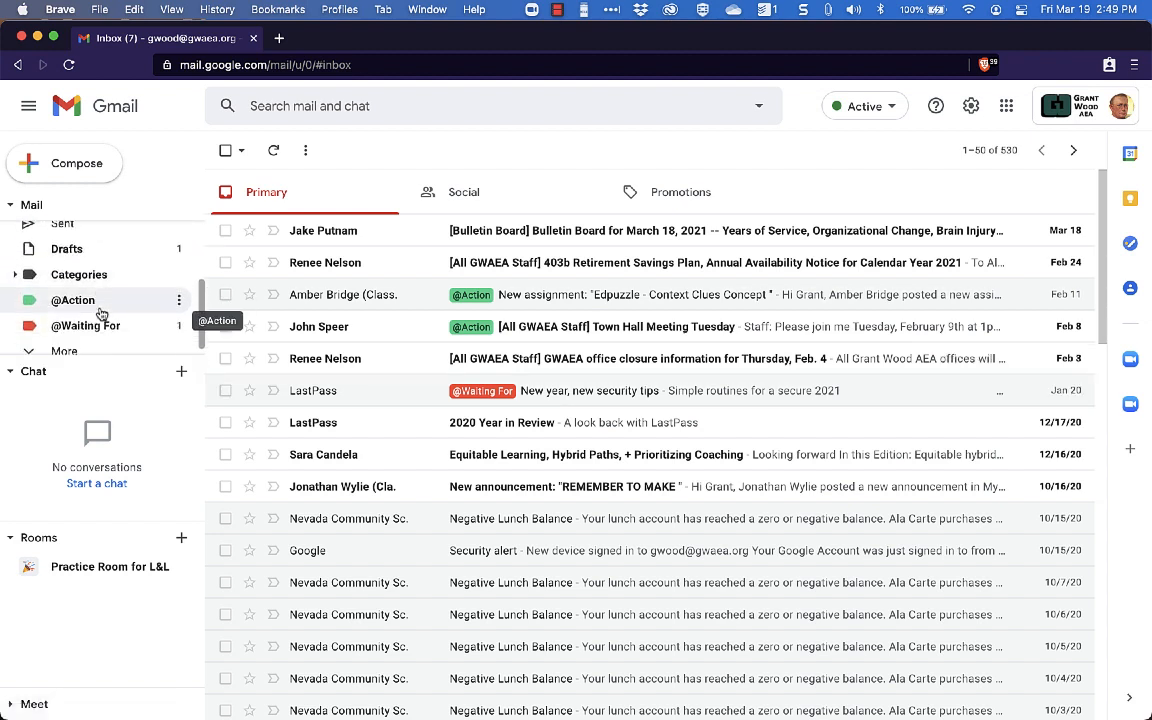